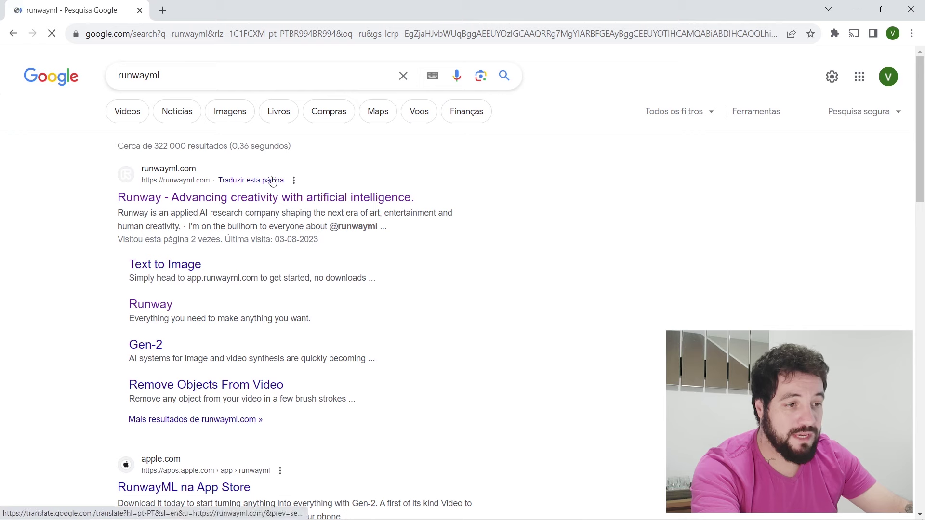
Open the runwayml.com site from the search results and start its Text to Video tool.
click(260, 197)
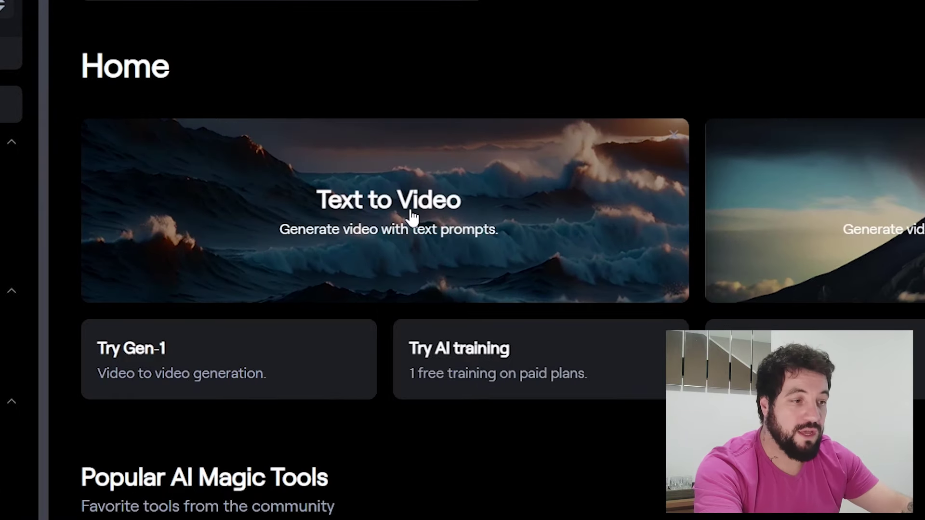
click(374, 202)
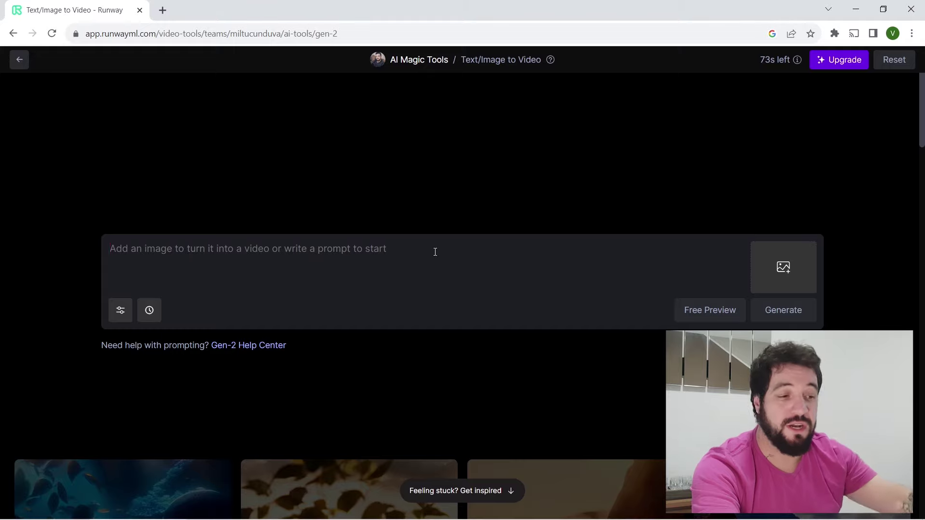
Browse the gallery of example videos and read the prompts used to generate them.
scroll(403, 245, down, 6)
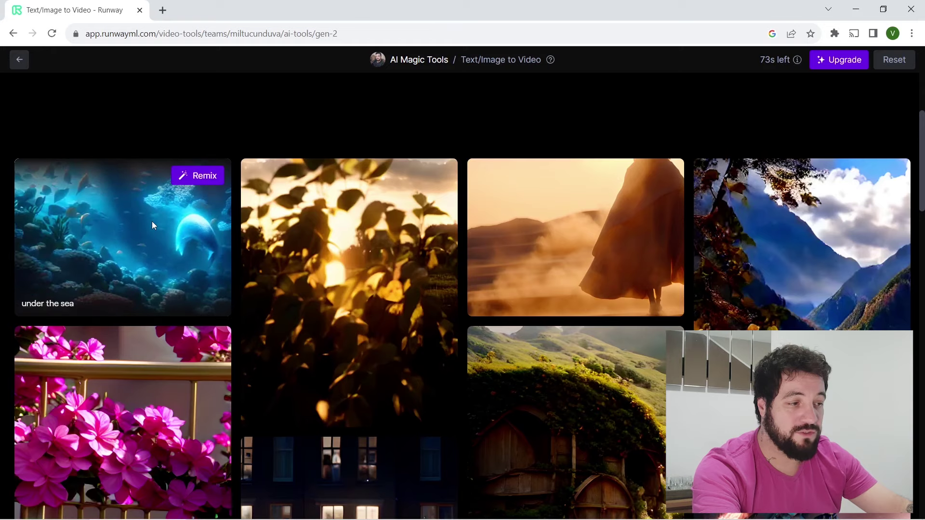
mouse_move(608, 252)
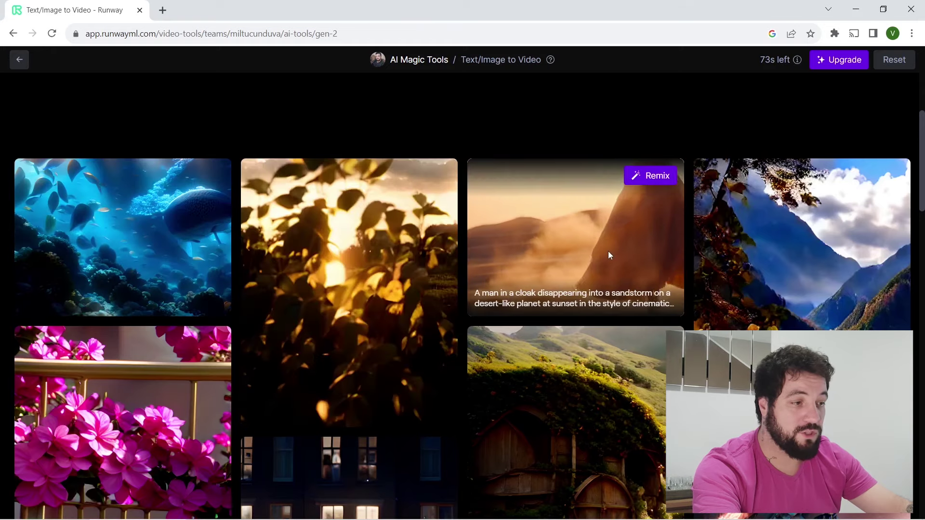
scroll(608, 251, down, 4)
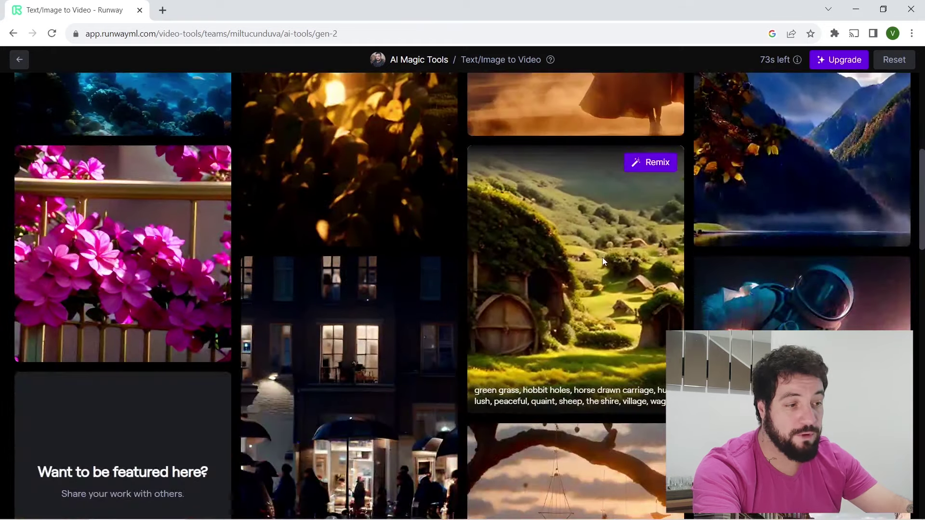
mouse_move(822, 320)
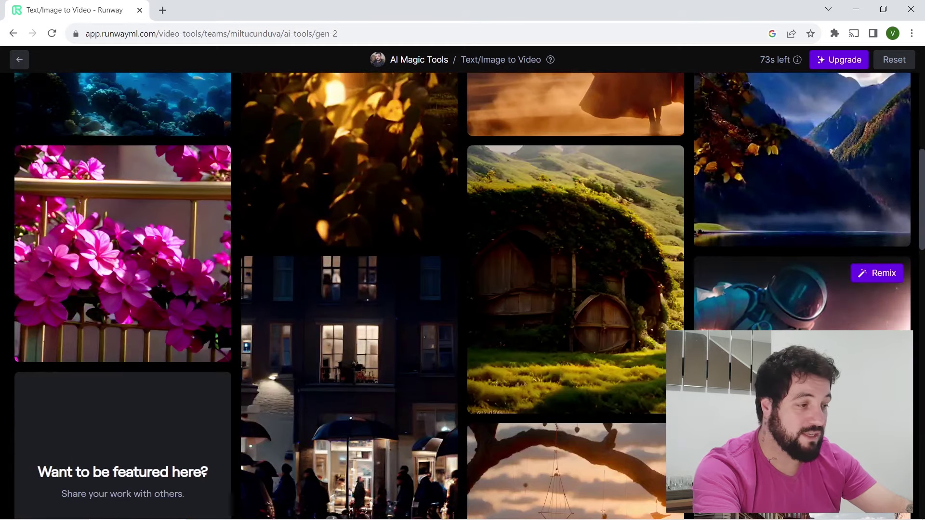
scroll(821, 319, down, 5)
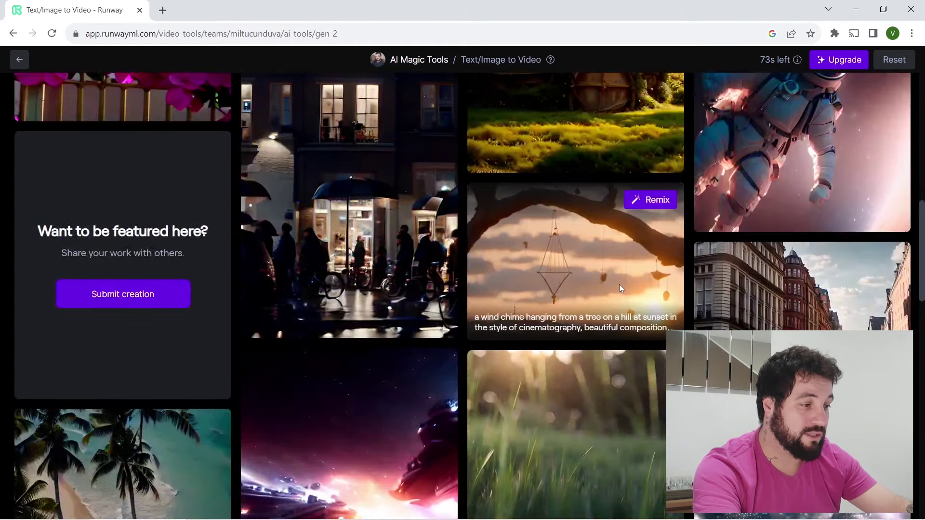
mouse_move(799, 299)
scroll(799, 299, down, 5)
mouse_move(444, 269)
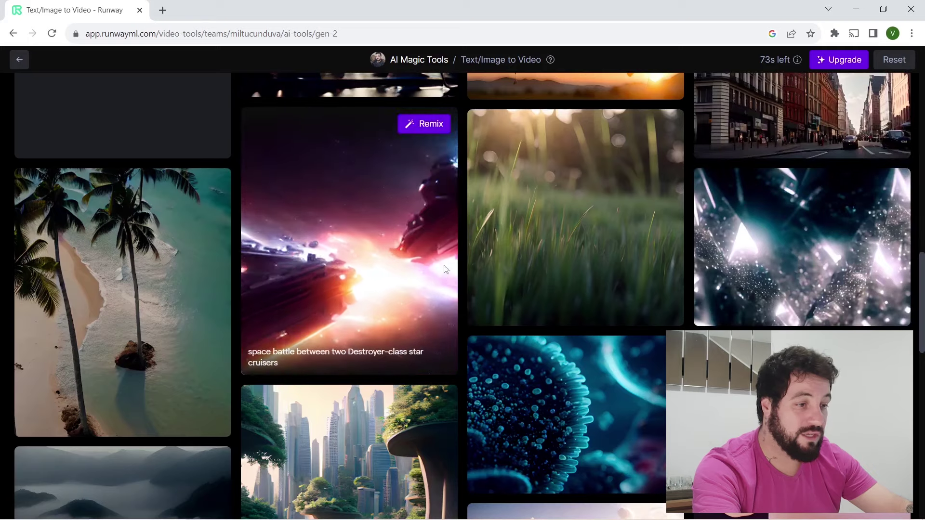
mouse_move(114, 274)
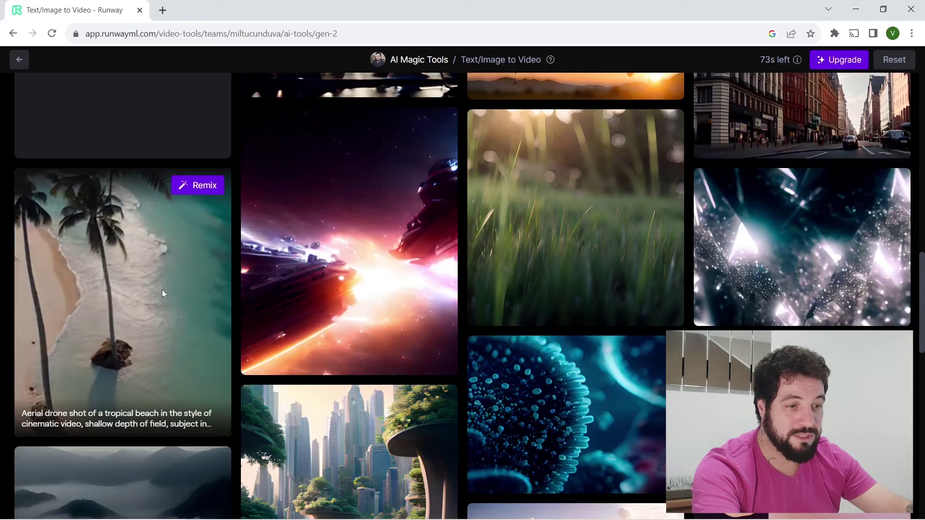
scroll(529, 314, down, 5)
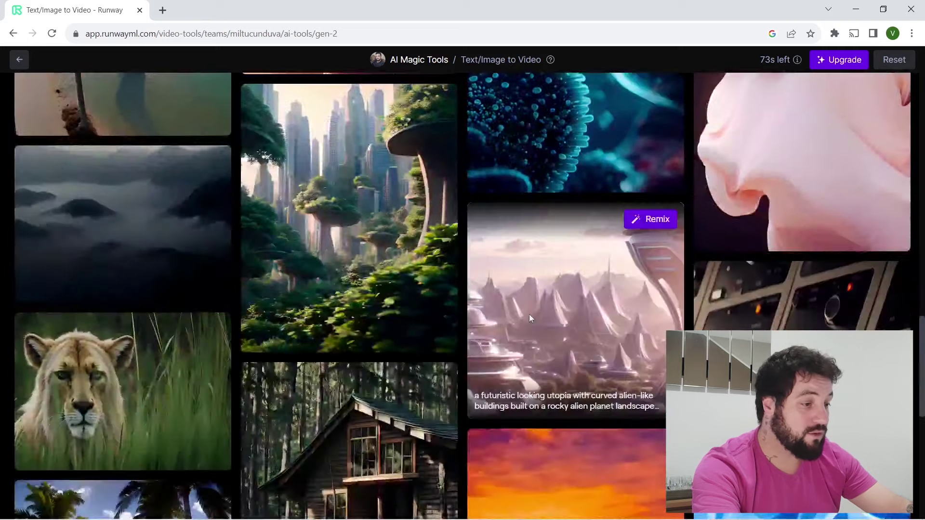
scroll(539, 311, up, 15)
scroll(538, 312, up, 5)
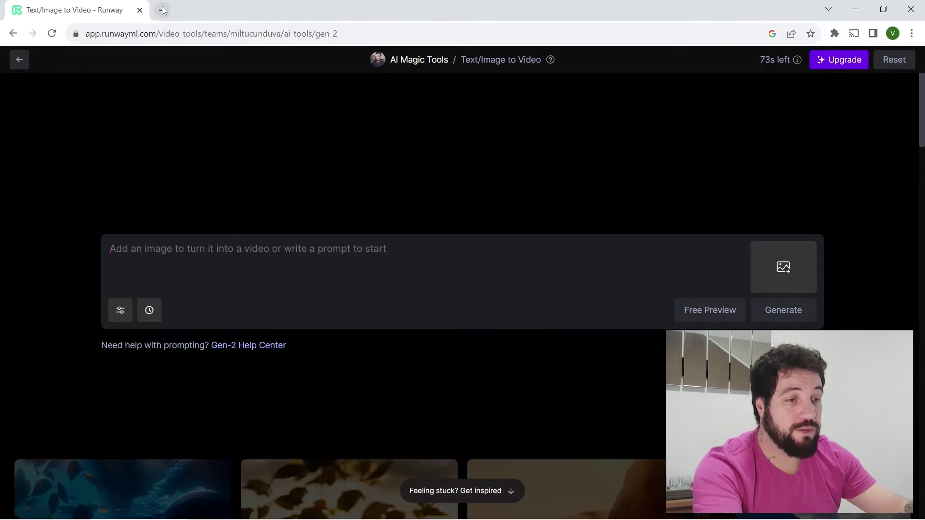
Open ChatGPT in a new tab and send "quero uma sinopse curta sobre um video de uns amigos que se perdem em uma ilha deserta".
key(ctrl+t)
text(chat)
key(Return)
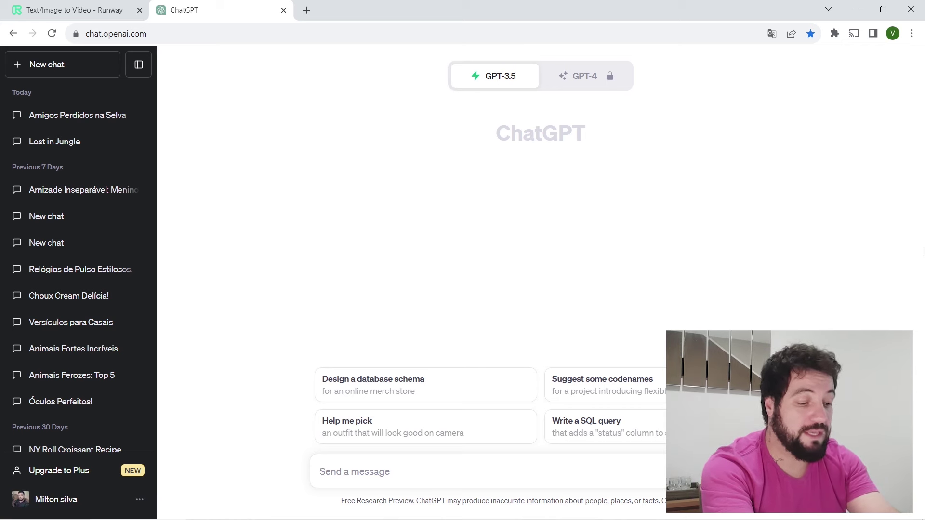
text(quero uma sinopse curta sobre um video de uns amigos que se perdem em uma il)
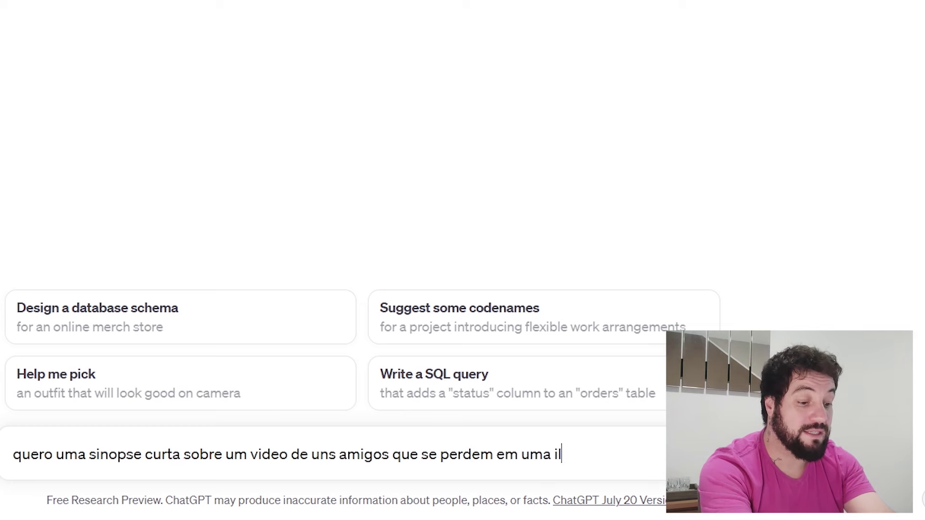
text(deserta)
key(Return)
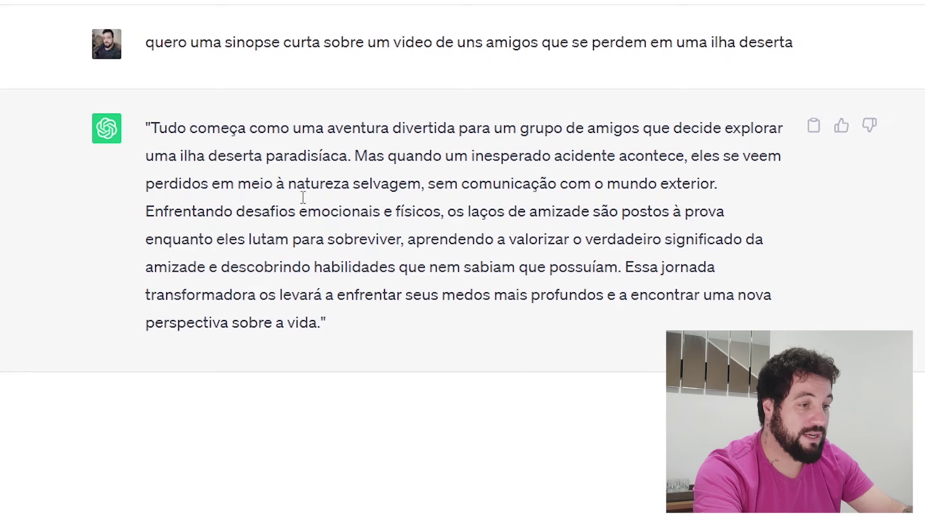
drag(144, 133, 207, 163)
click(208, 162)
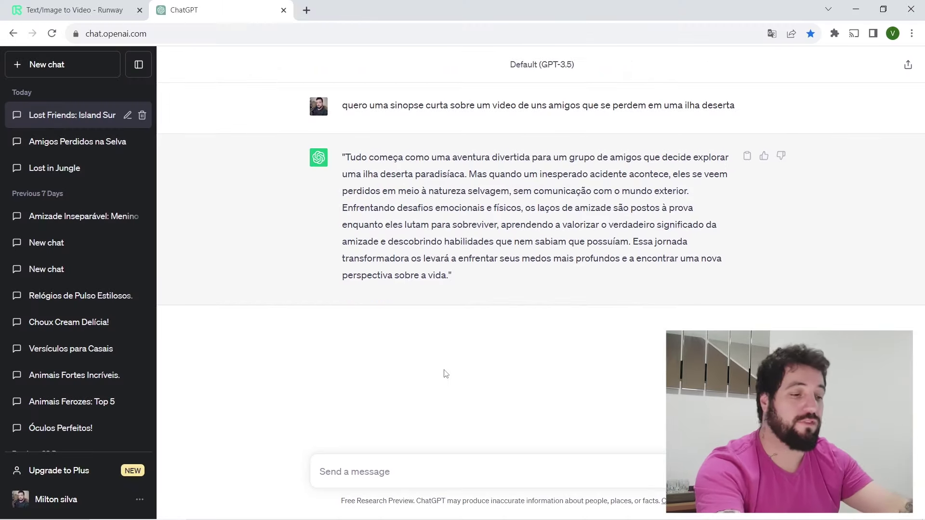
Send the follow-up message "quero 10 prompts sobre a historia escrita de no maximo 2 linhas cada prompt".
click(460, 467)
text(quero 10 prom)
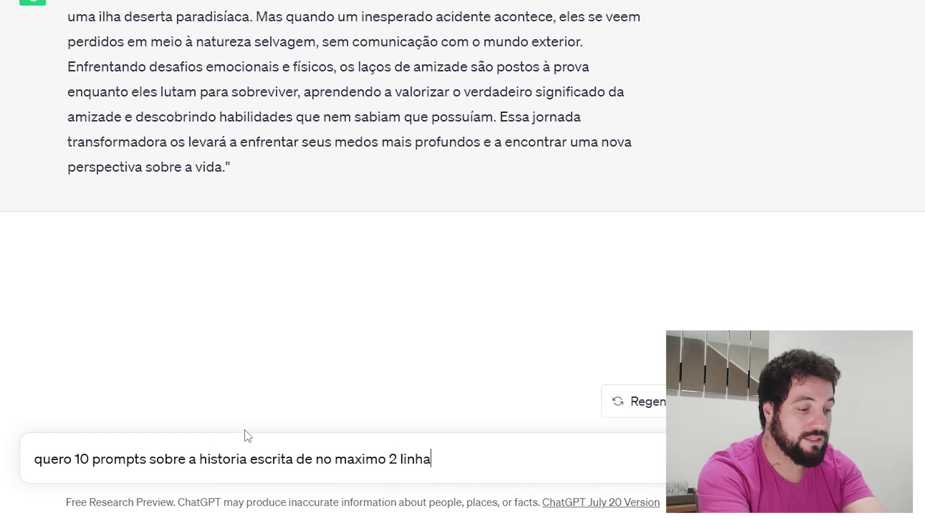
text(pt)
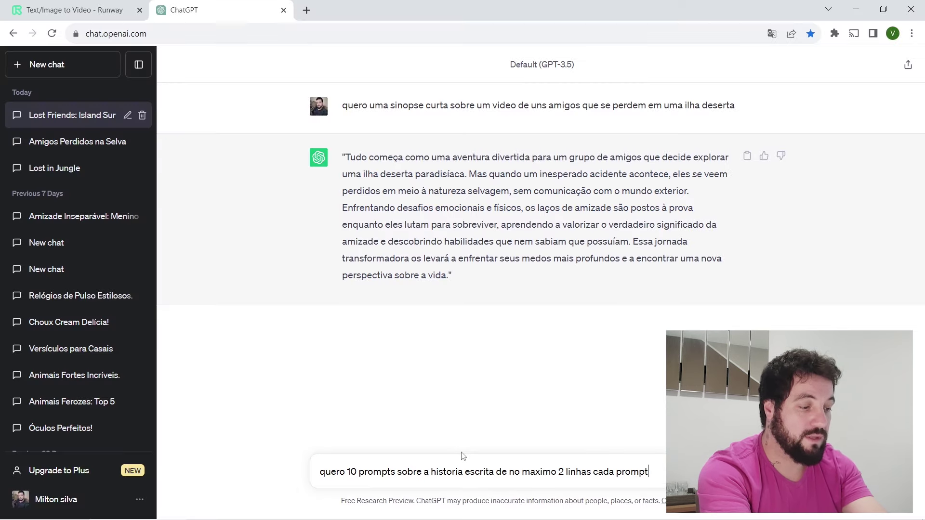
key(Return)
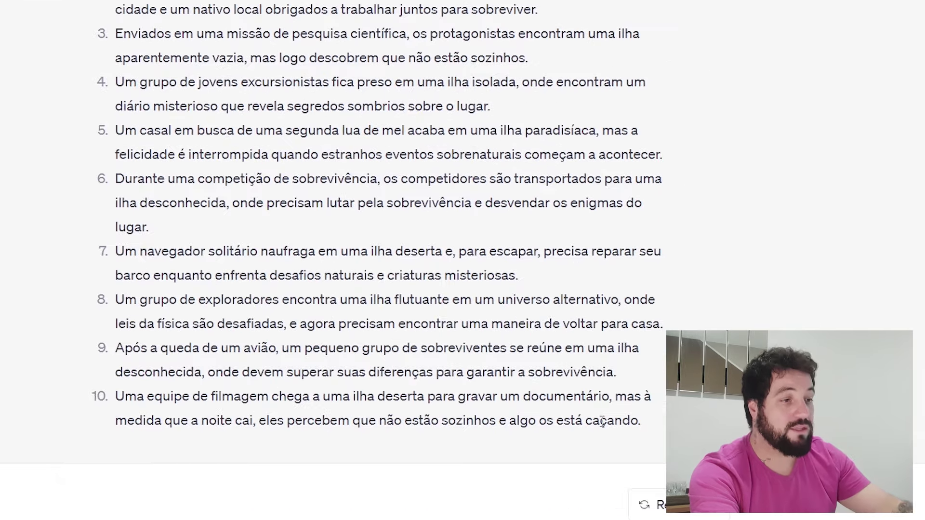
Review the list of ten story prompts in the ChatGPT reply.
scroll(403, 239, up, 5)
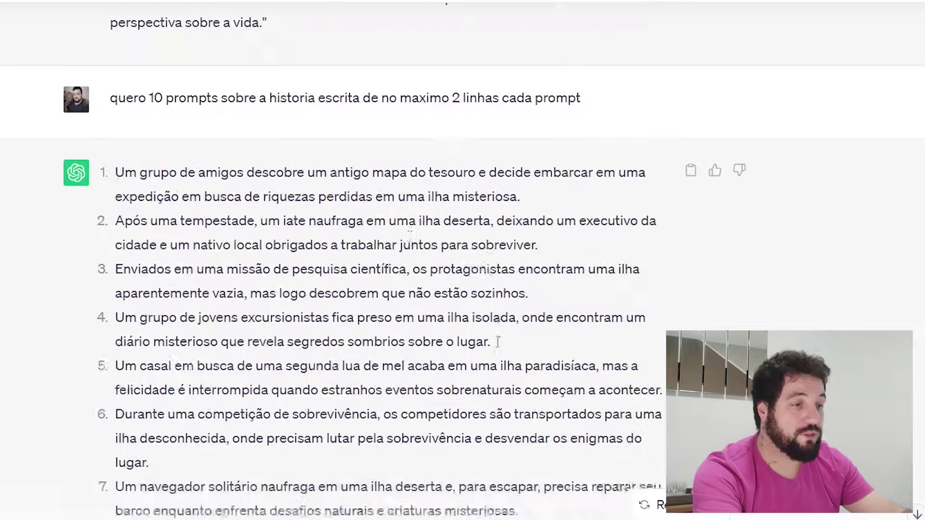
scroll(404, 240, down, 3)
drag(123, 22, 565, 407)
click(112, 36)
drag(180, 124, 379, 363)
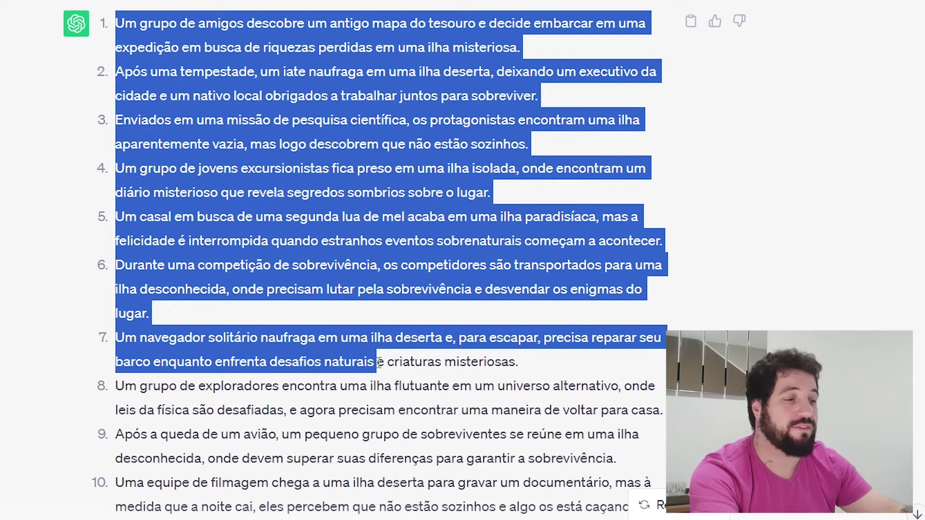
click(492, 315)
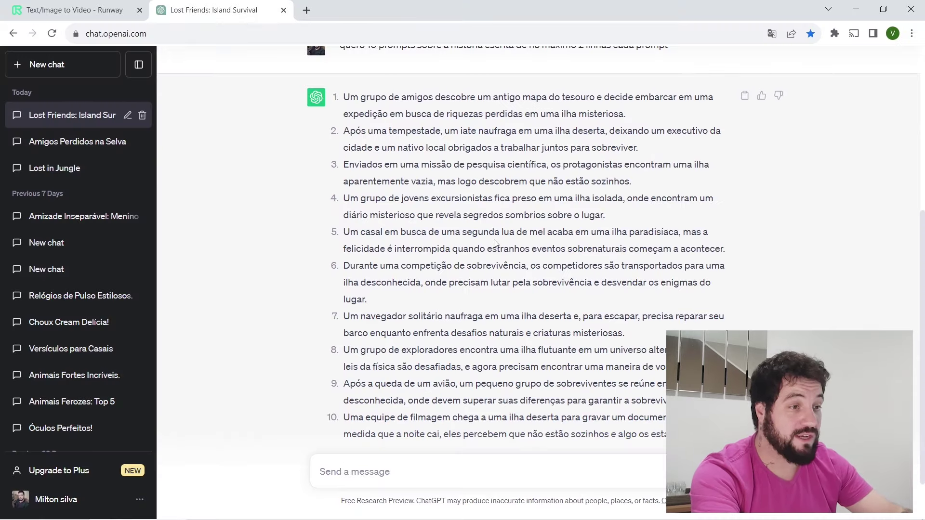
scroll(494, 243, up, 1)
Search Google for "tradutor" in a new tab to bring up the translator.
click(77, 10)
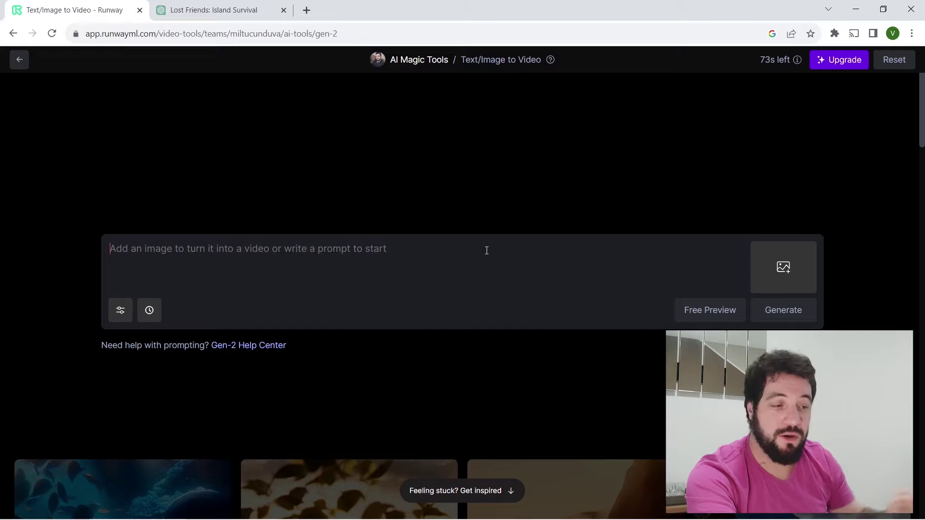
click(307, 10)
text(tradutor)
key(Return)
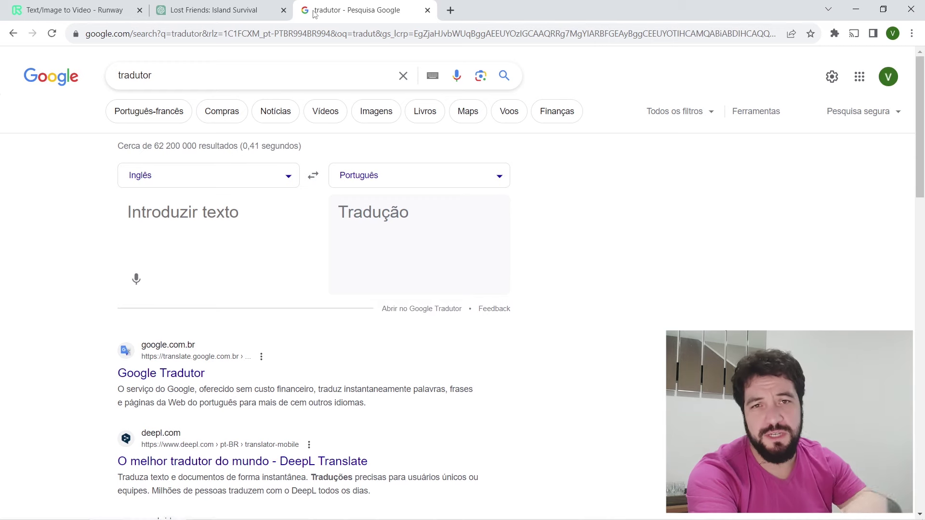
Copy the first story prompt from ChatGPT into Google's translator and translate it from Portuguese to English.
click(268, 13)
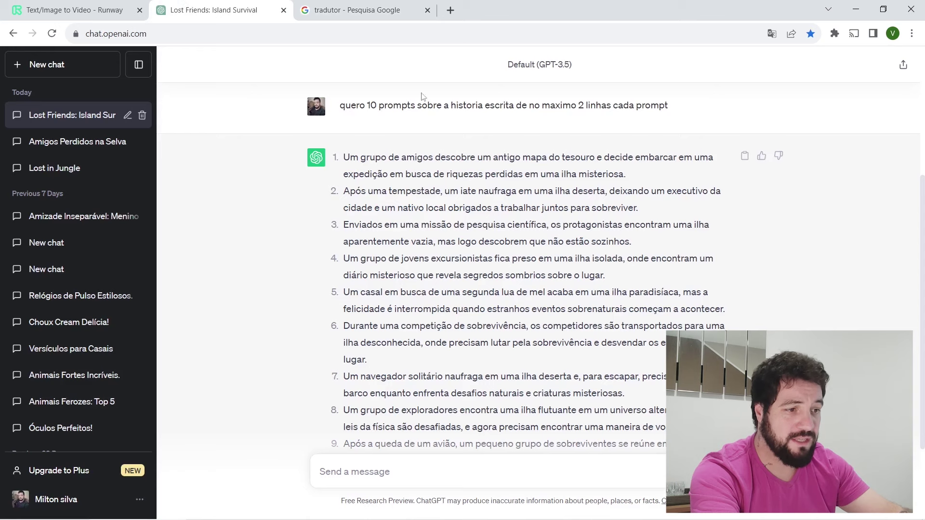
drag(345, 160, 651, 180)
key(ctrl+c)
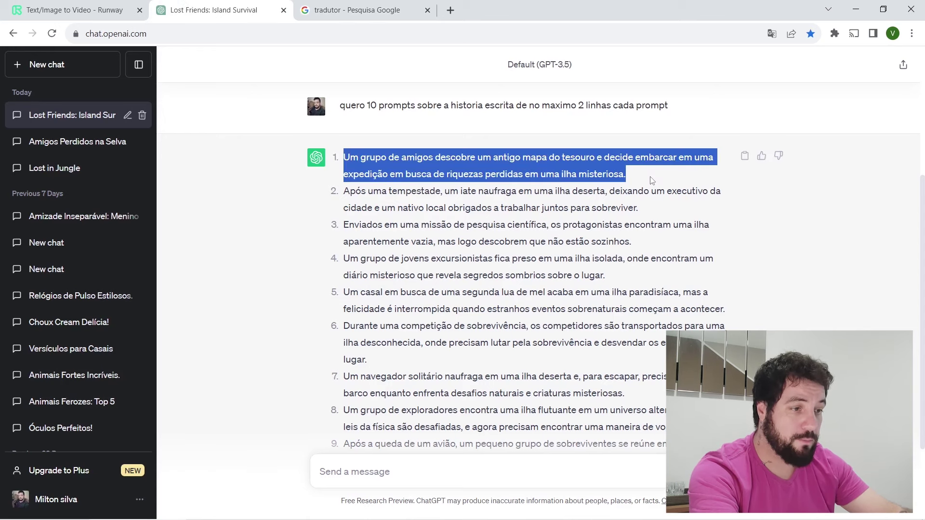
click(426, 5)
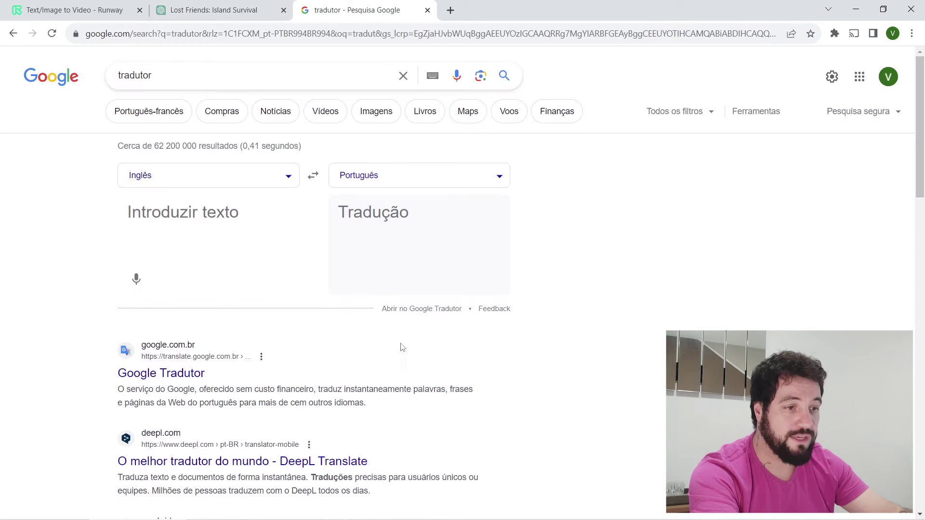
key(ctrl+v)
click(314, 176)
Copy the English translation into Runway's Text/Image to Video prompt and generate a free preview.
scroll(396, 278, down, 3)
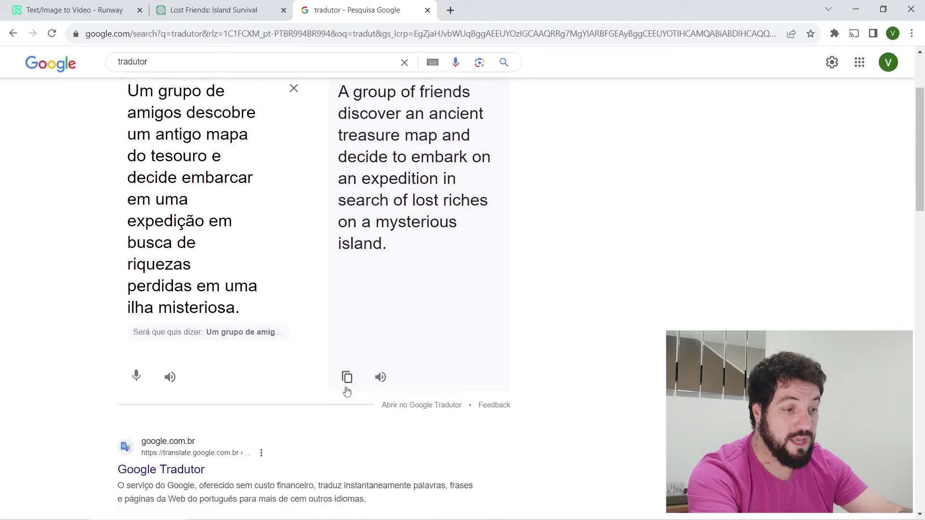
scroll(346, 385, up, 2)
click(72, 10)
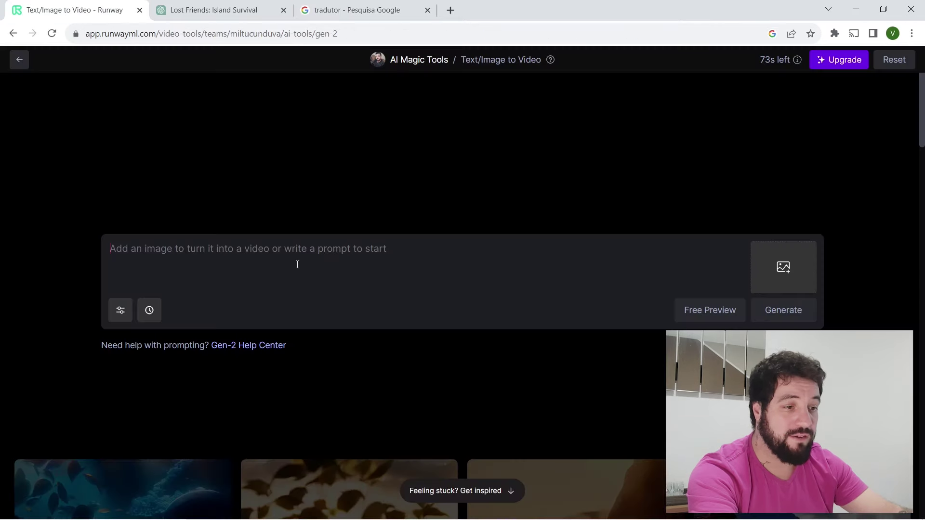
click(264, 254)
text(A group of friends discover an ancient treasure map and decide to embark on an expedition in search of lost riches on a mysterious island.)
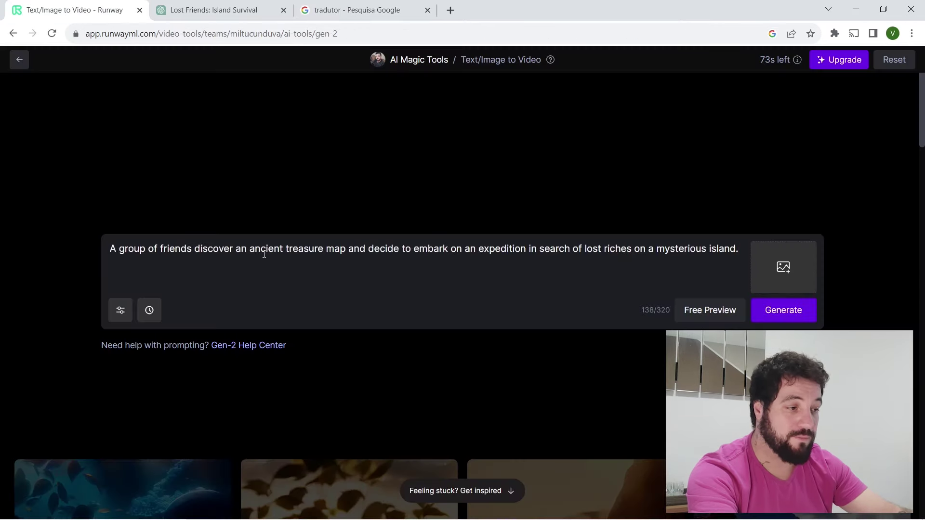
click(702, 313)
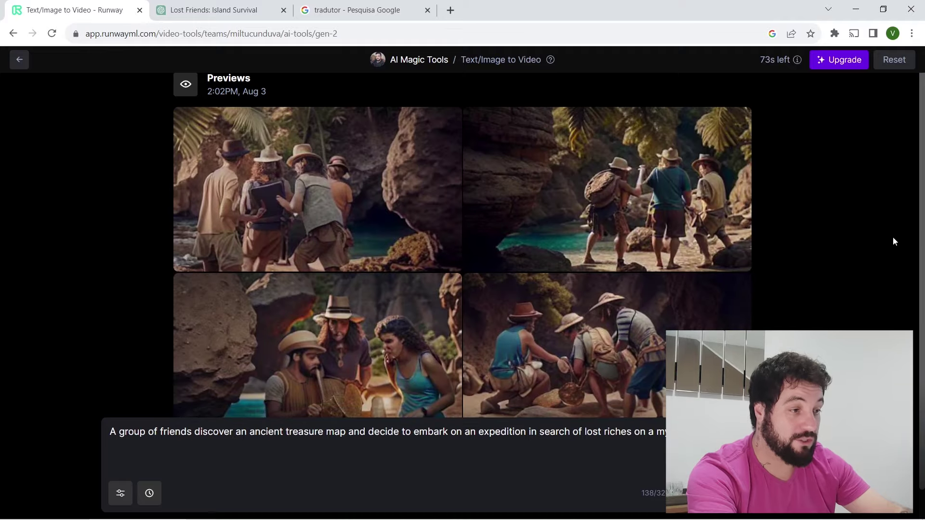
Generate the Gen-2 video from the fourth preview, with the people in hats gathered around a basket, and view the resulting clip.
scroll(817, 260, down, 1)
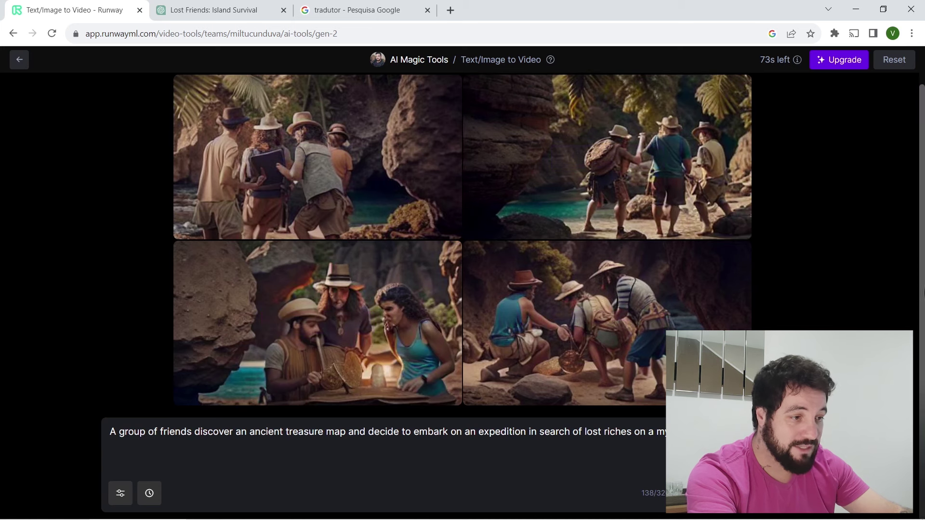
mouse_move(657, 326)
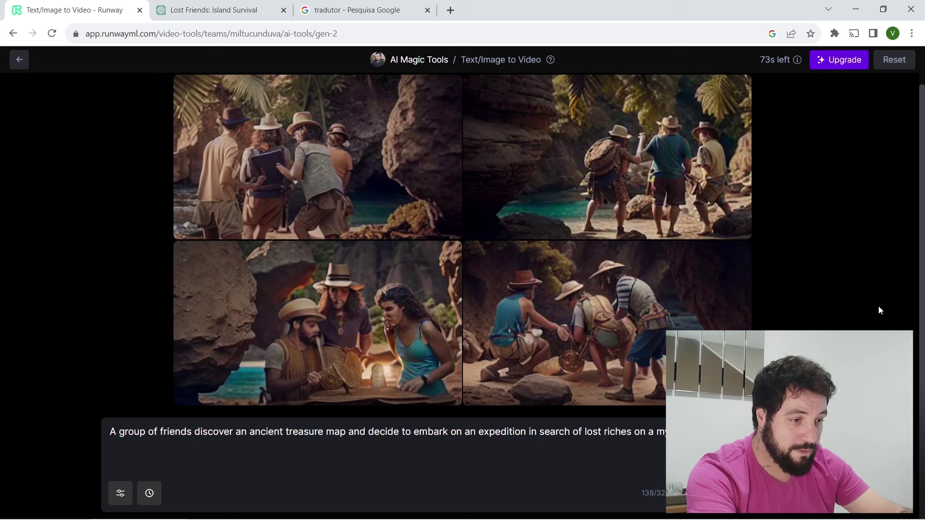
mouse_move(618, 325)
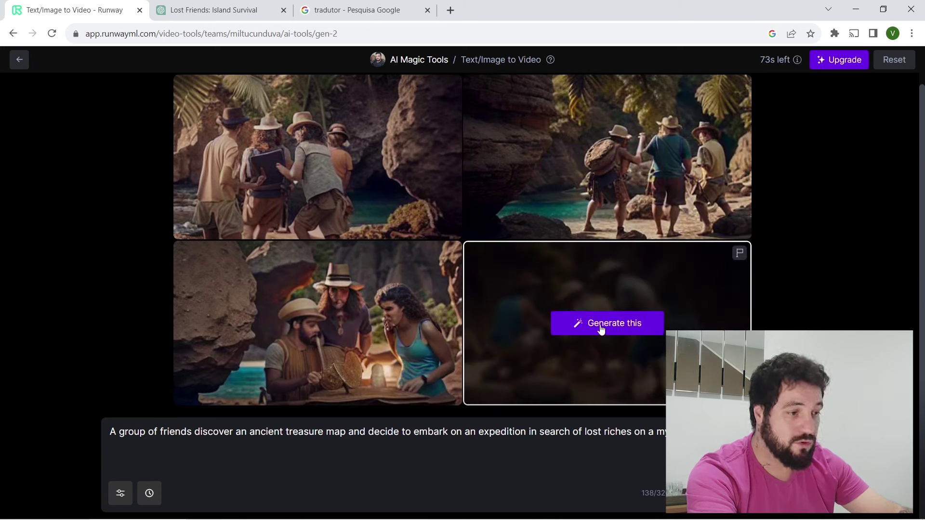
click(600, 326)
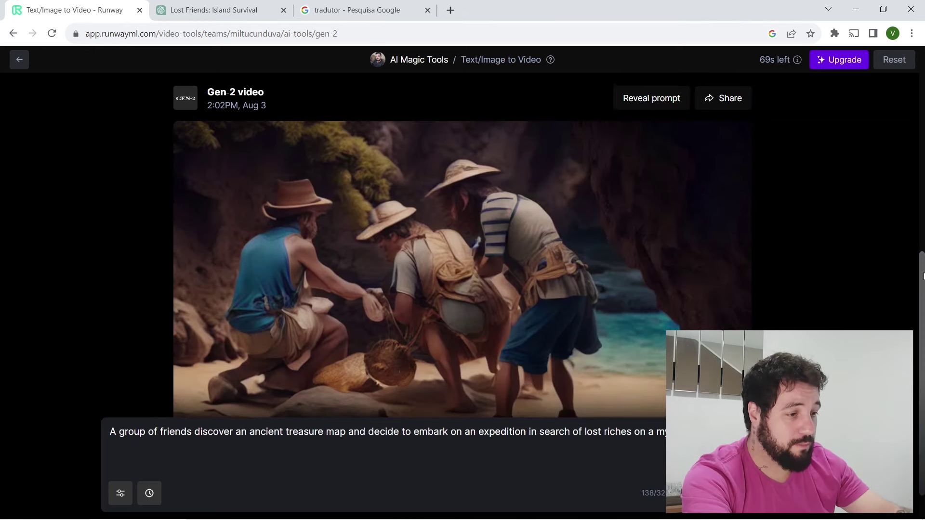
scroll(922, 264, down, 1)
scroll(243, 306, up, 1)
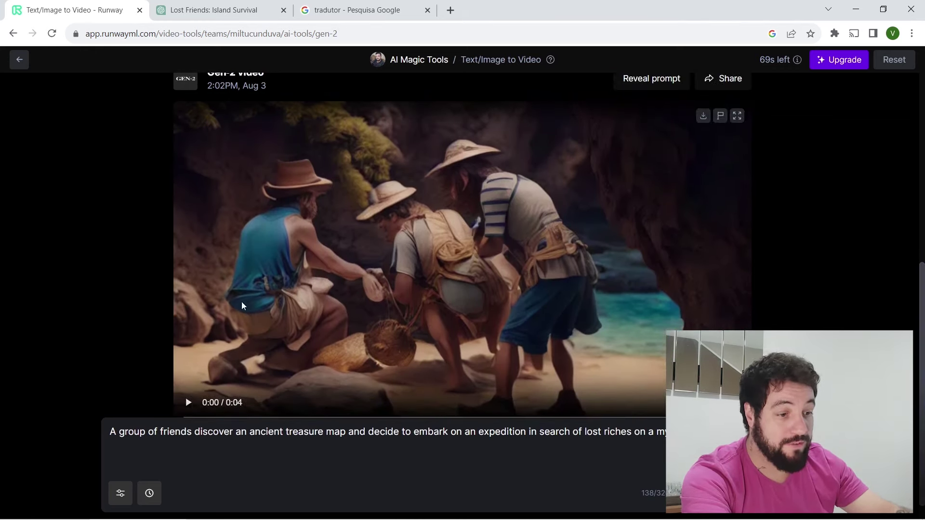
Play the generated Gen-2 clip of the people in hats and download it.
click(191, 407)
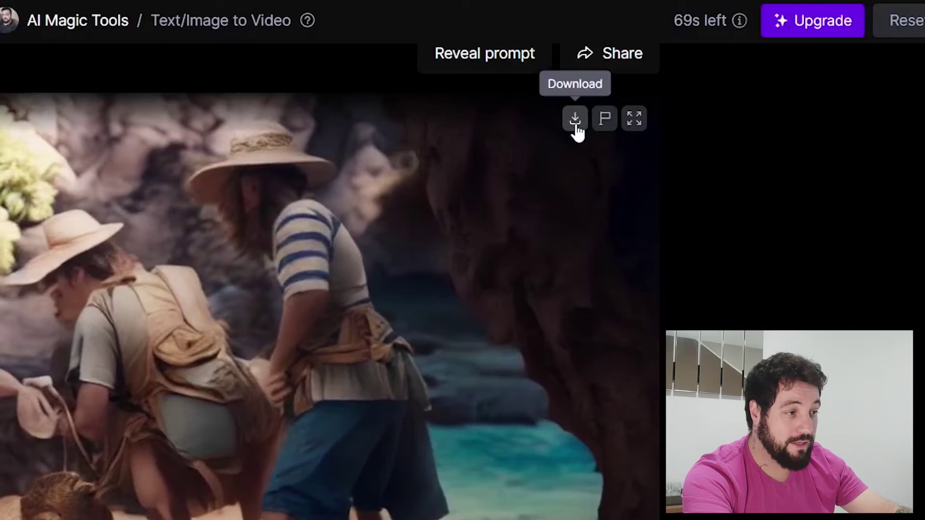
click(575, 120)
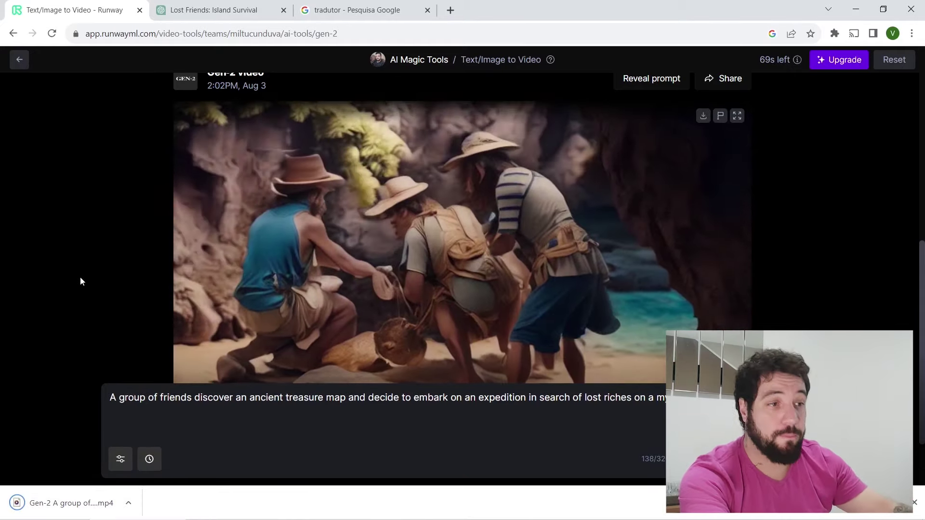
Copy the second story prompt, about the yacht wrecked after a storm, from ChatGPT and translate it to English in Google's translator.
click(246, 6)
drag(643, 208, 345, 195)
key(ctrl+c)
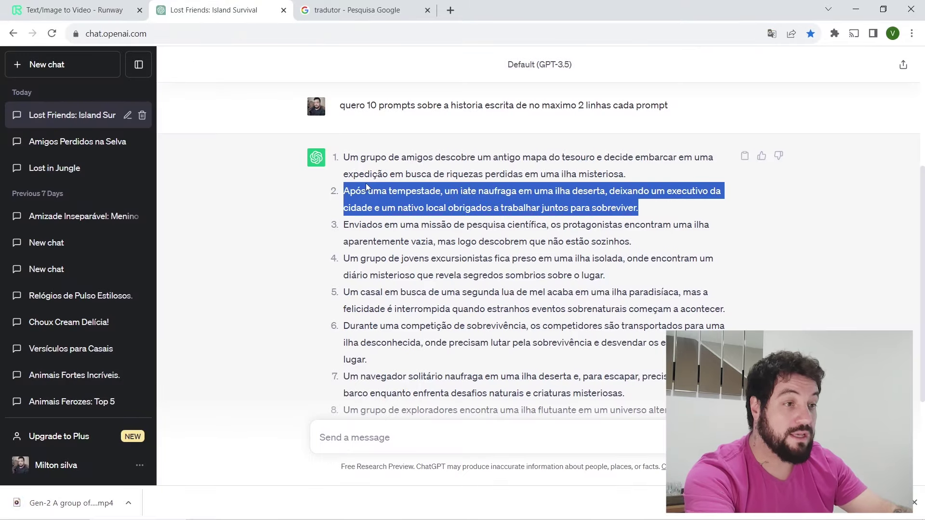
click(357, 9)
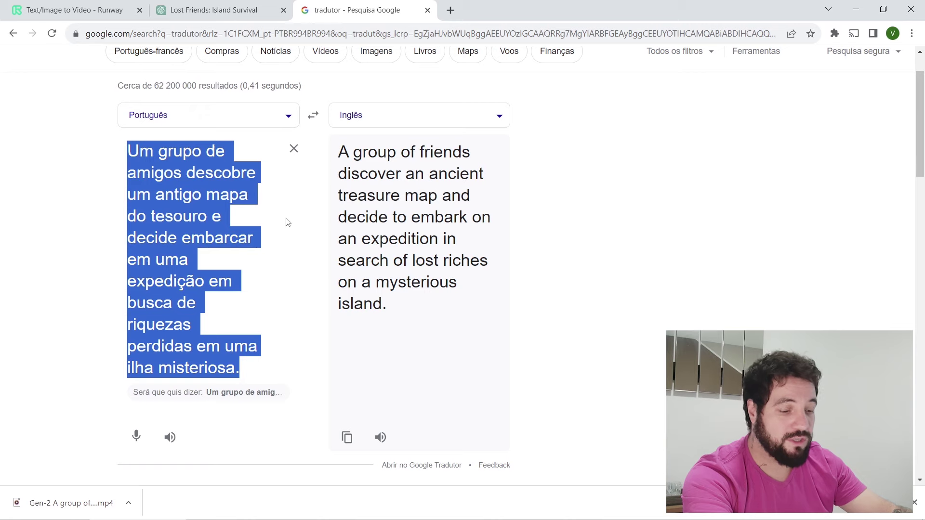
key(ctrl+v)
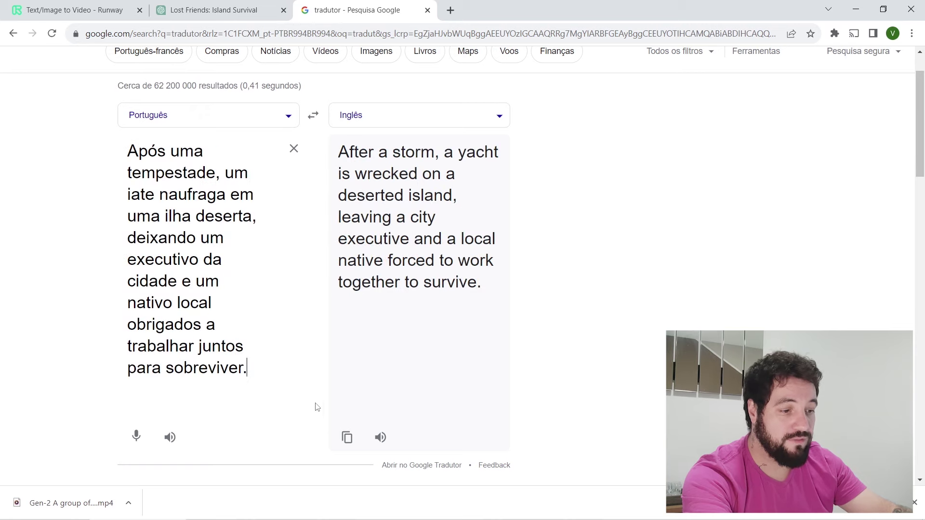
Replace Runway's prompt with the English translation of the yacht prompt and generate a free preview.
click(72, 10)
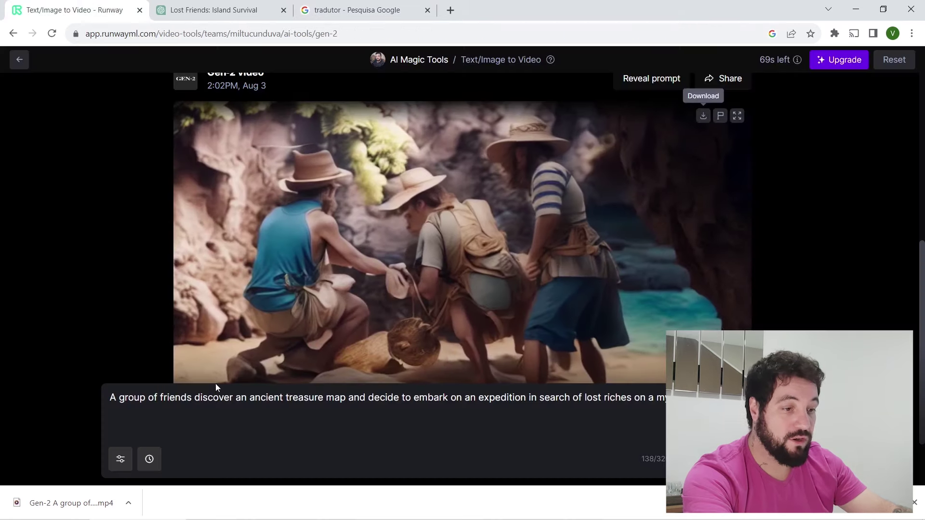
double_click(176, 397)
key(ctrl+a)
text(After a storm, a yacht is wrecked on a deserted island, leaving a city executive and a local native forced to work together to survive.)
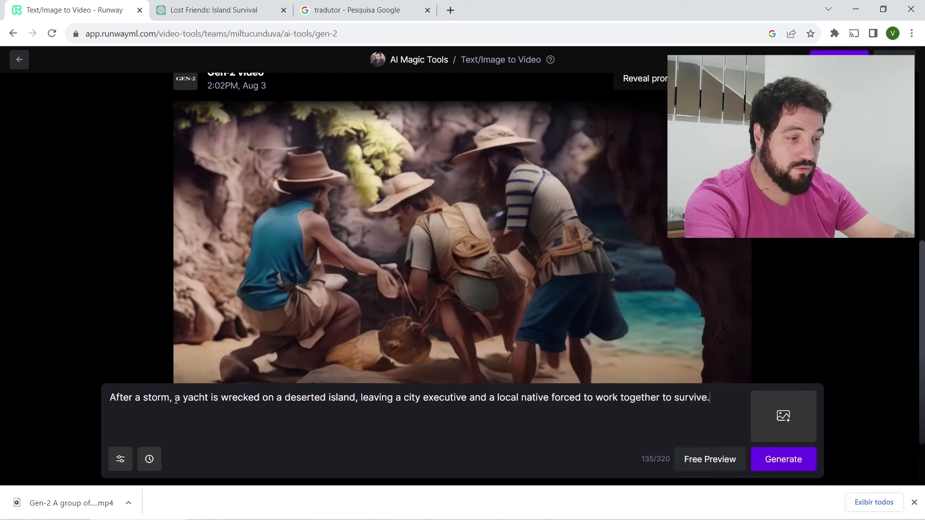
click(706, 459)
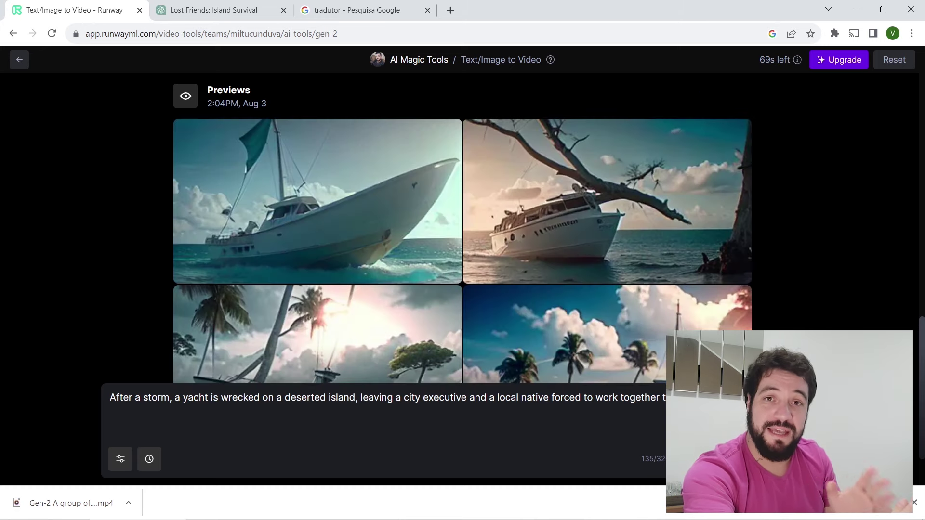
Generate the Gen-2 video from the fourth preview, with the yacht beside the palm trees, play it and download the clip.
scroll(788, 186, down, 2)
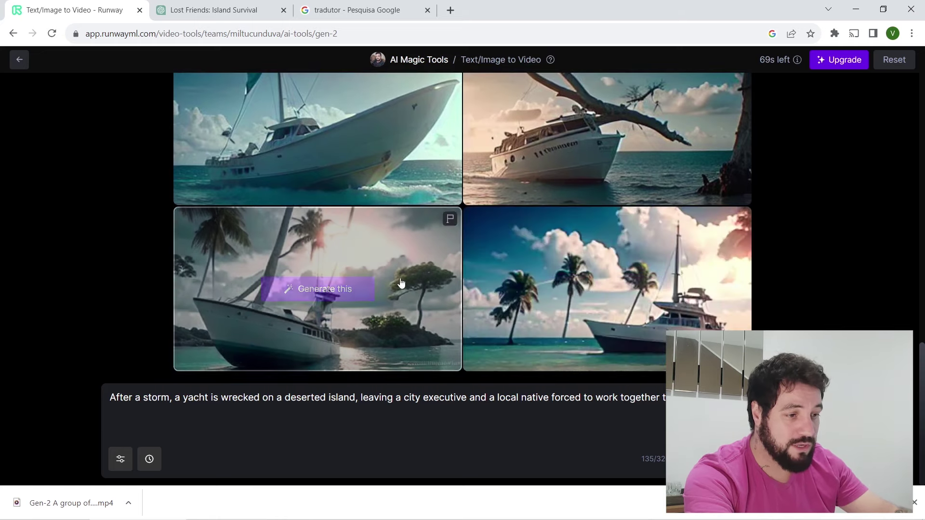
click(621, 291)
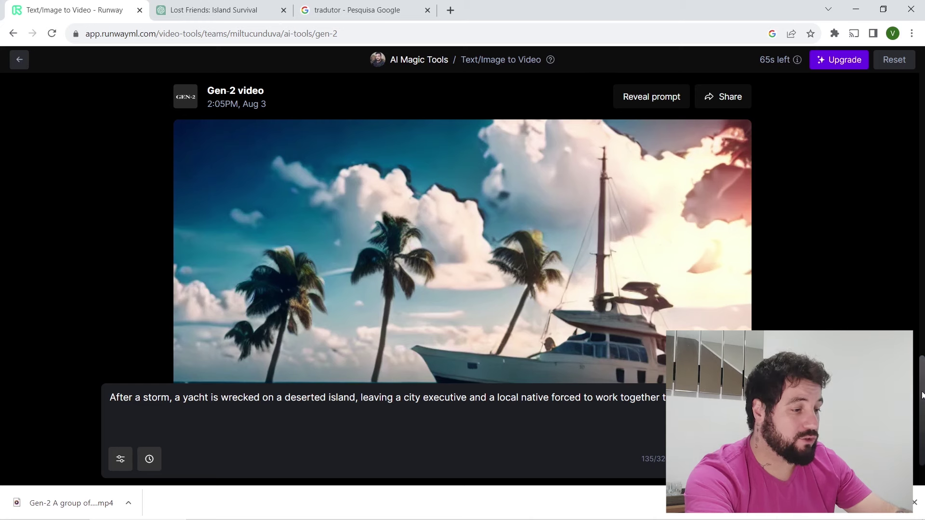
scroll(922, 395, down, 1)
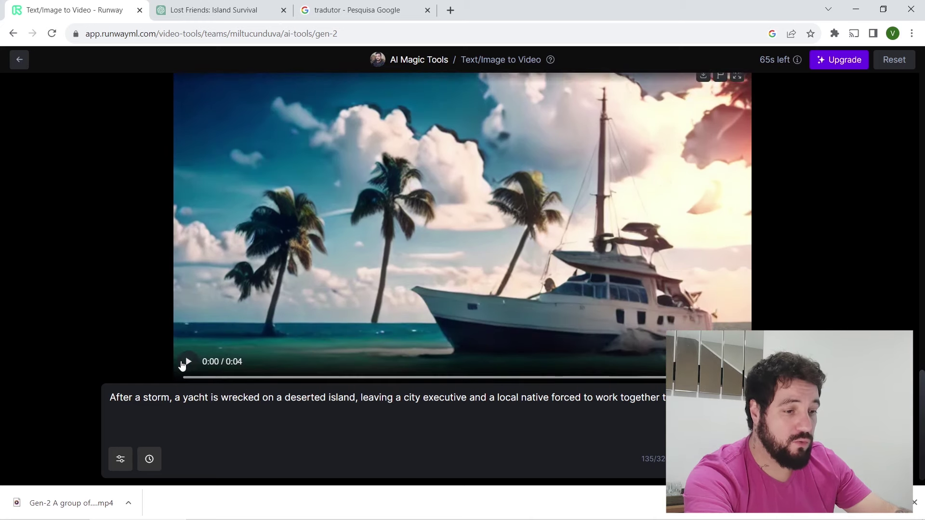
click(187, 362)
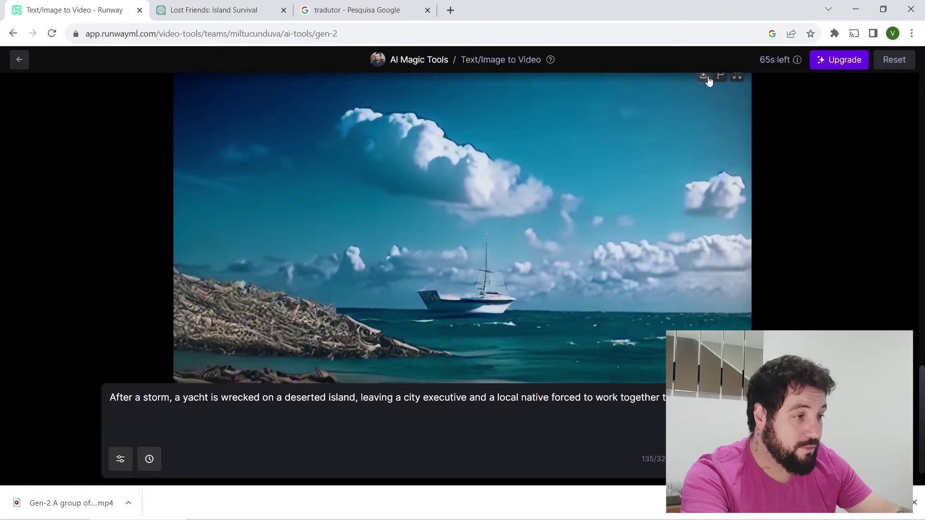
click(703, 78)
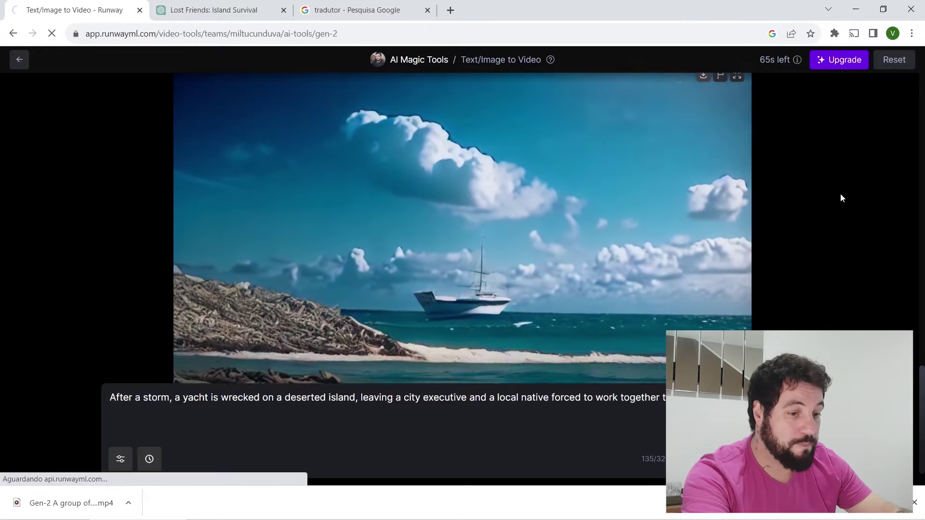
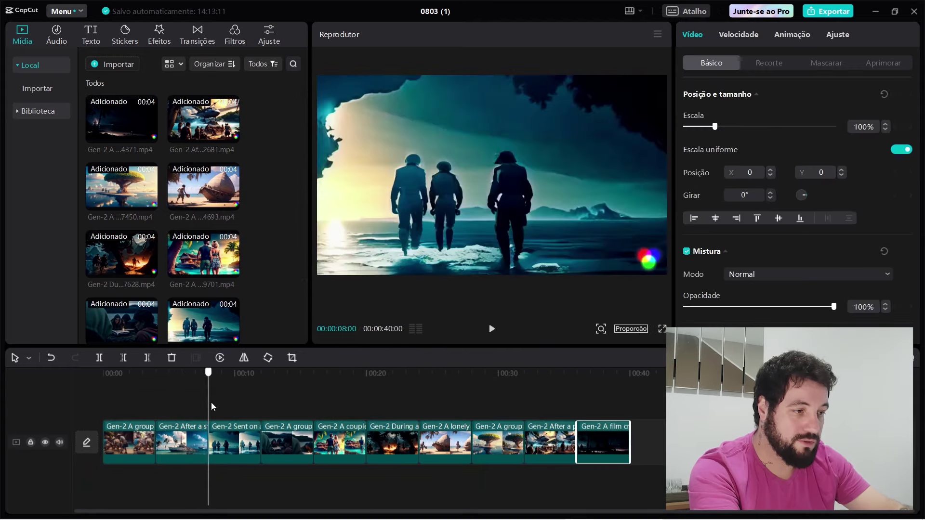
Scrub through the story clips arranged on the CapCut timeline and return the playhead to the start.
drag(269, 403, 497, 438)
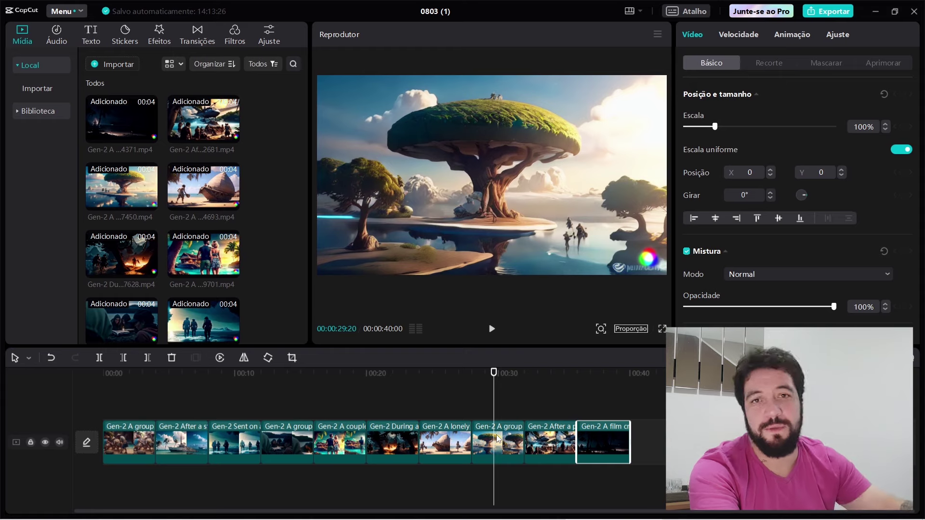
drag(494, 380, 96, 389)
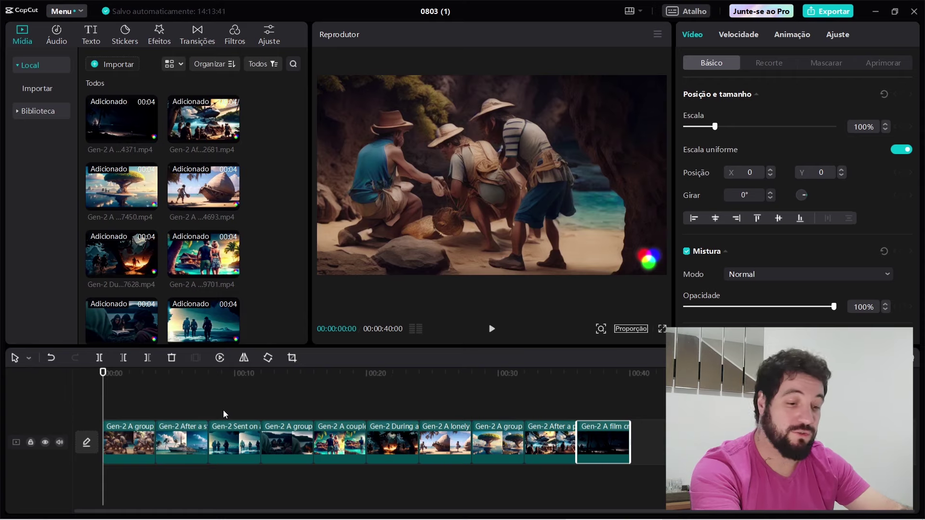
Switch to the browser, open ElevenLabs' Speech Synthesis page in a new tab, and return to the ChatGPT story conversation.
key(alt+Tab)
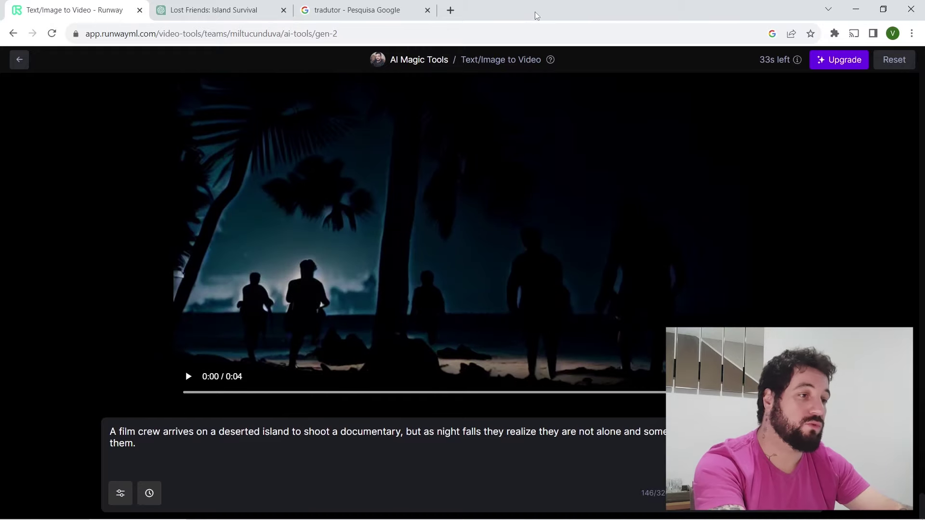
click(451, 11)
text(el)
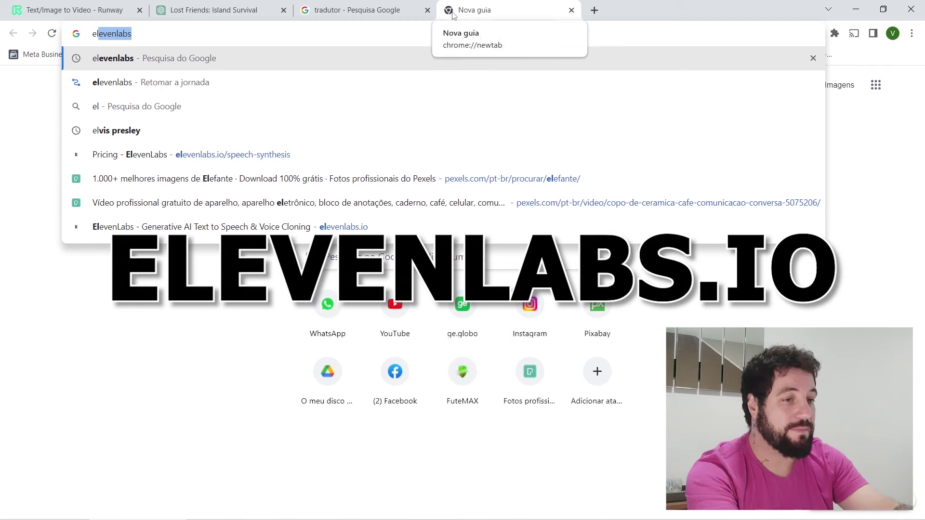
key(Return)
click(322, 199)
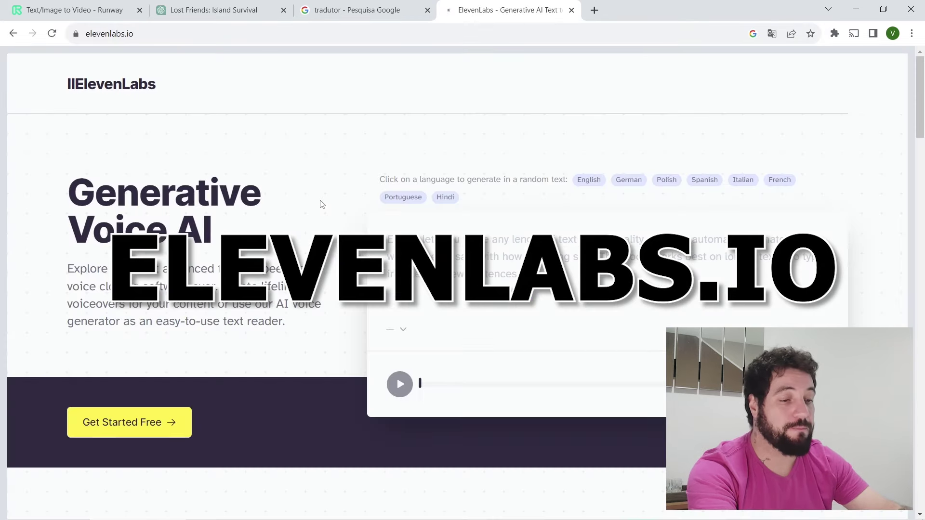
scroll(622, 356, down, 3)
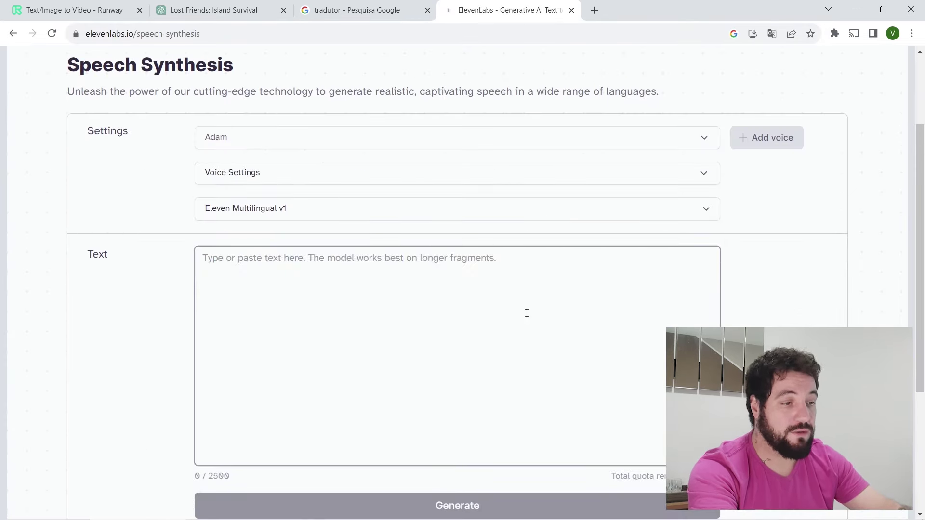
drag(920, 199, 921, 220)
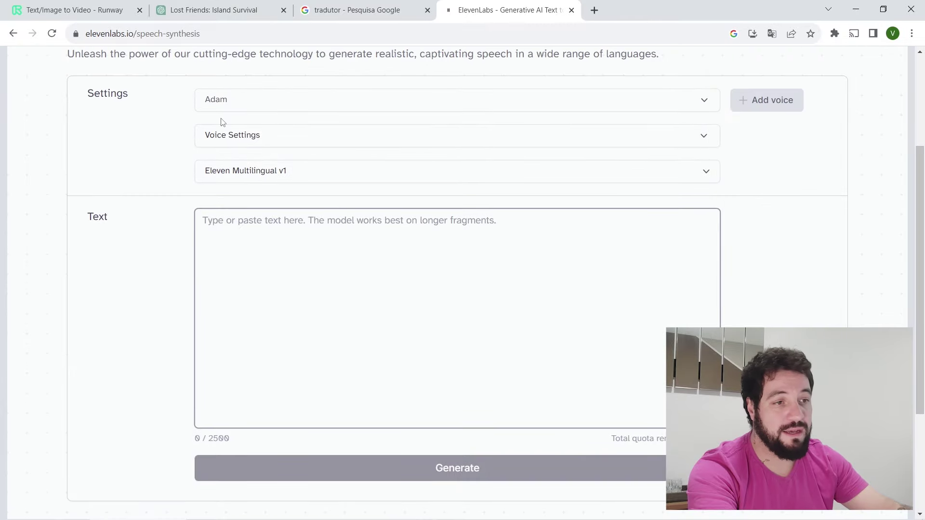
click(205, 7)
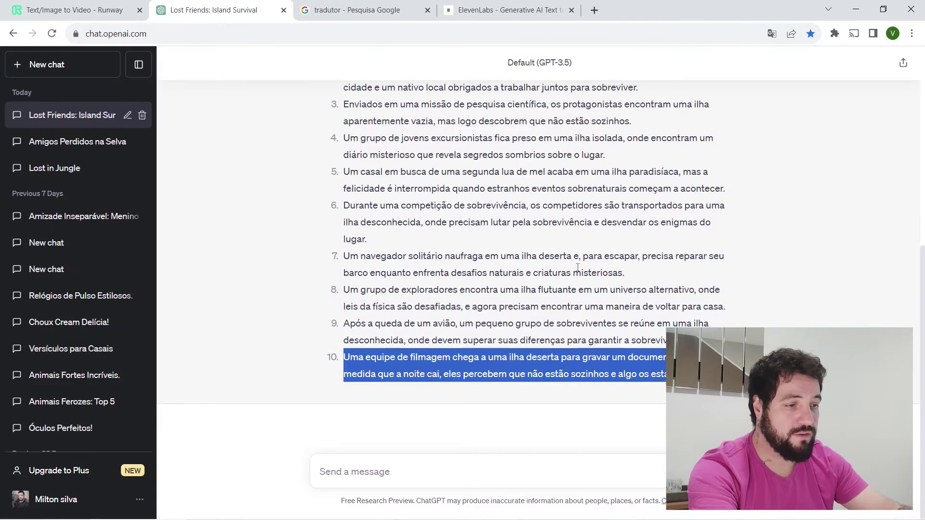
scroll(506, 231, up, 3)
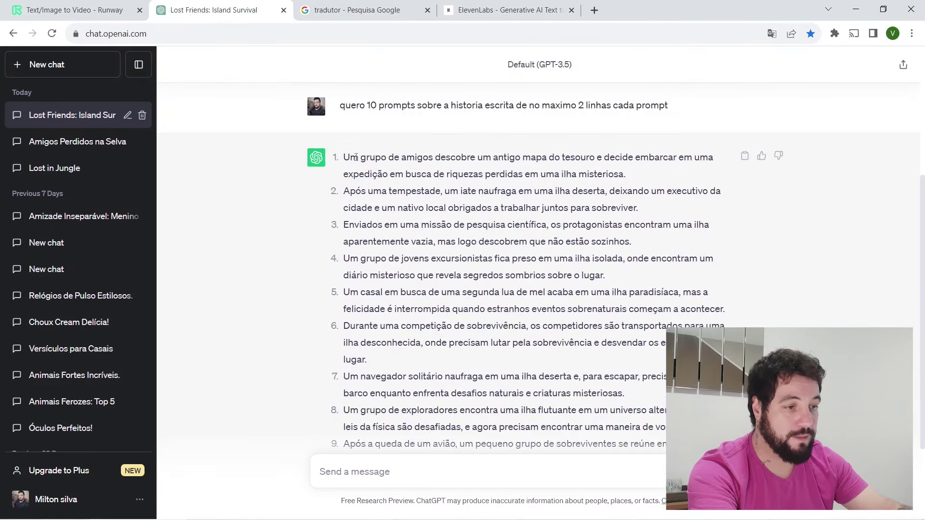
drag(347, 154, 496, 379)
scroll(496, 289, down, 3)
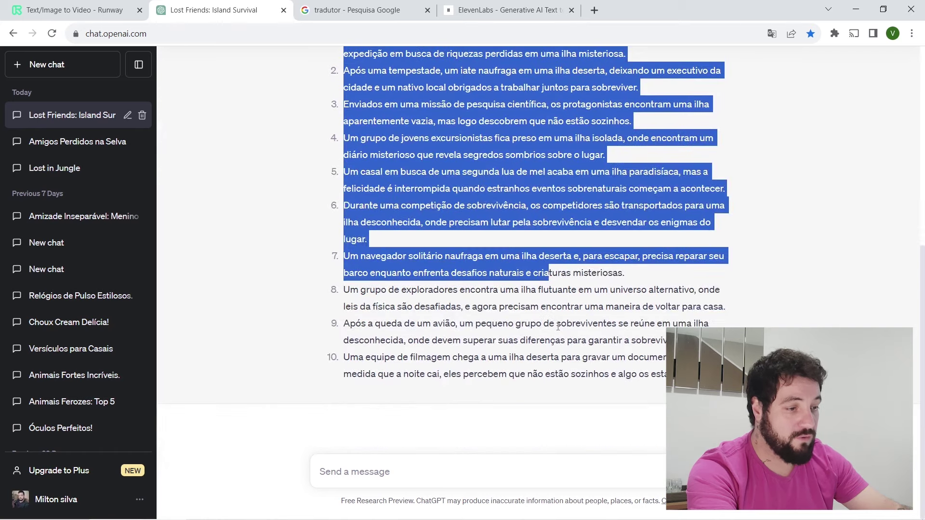
click(496, 300)
scroll(535, 181, up, 1)
drag(350, 102, 512, 424)
Send ChatGPT the request "resuma esses 10 itens acima em apenas 1 linha cada".
click(511, 471)
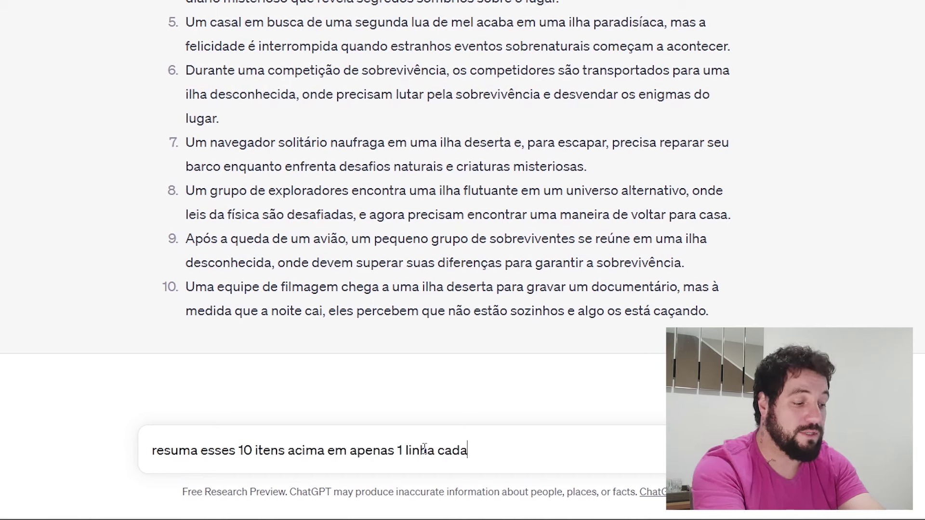
key(Return)
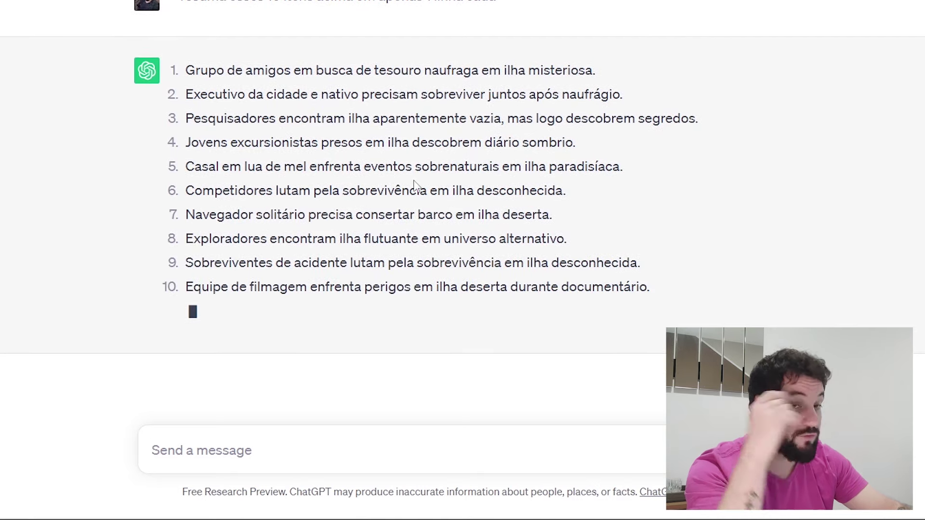
Copy the ten one-line summaries from ChatGPT into the ElevenLabs speech synthesis text.
drag(647, 316, 188, 95)
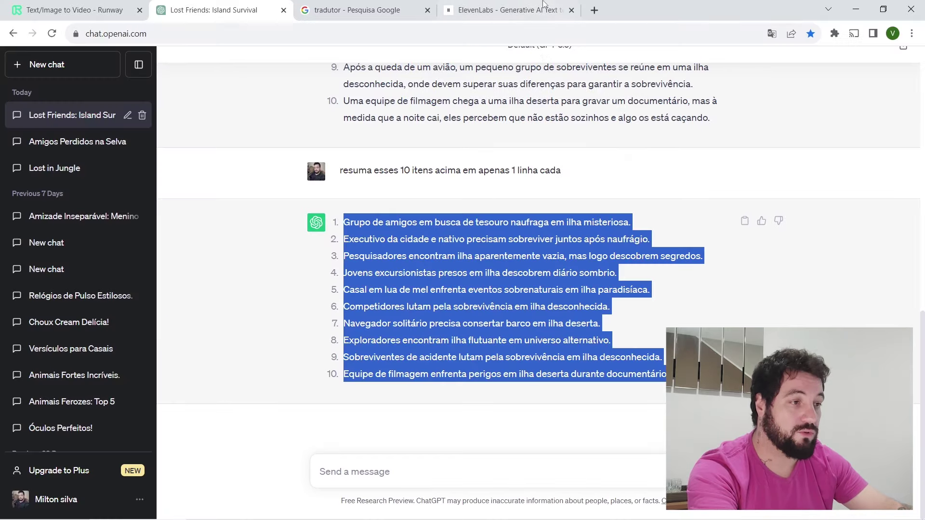
click(508, 9)
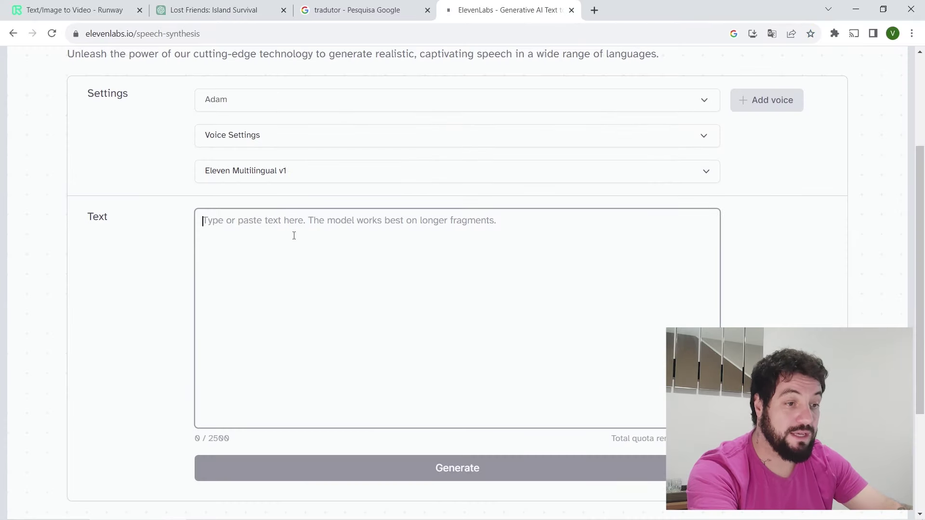
key(ctrl+v)
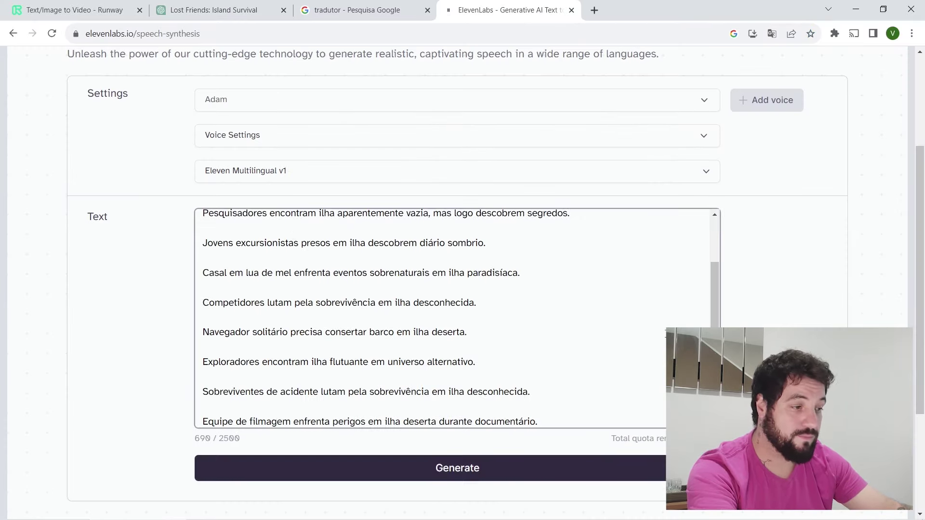
Look through the available ElevenLabs narration voices and keep Adam selected.
scroll(716, 304, up, 3)
scroll(374, 264, up, 1)
click(241, 152)
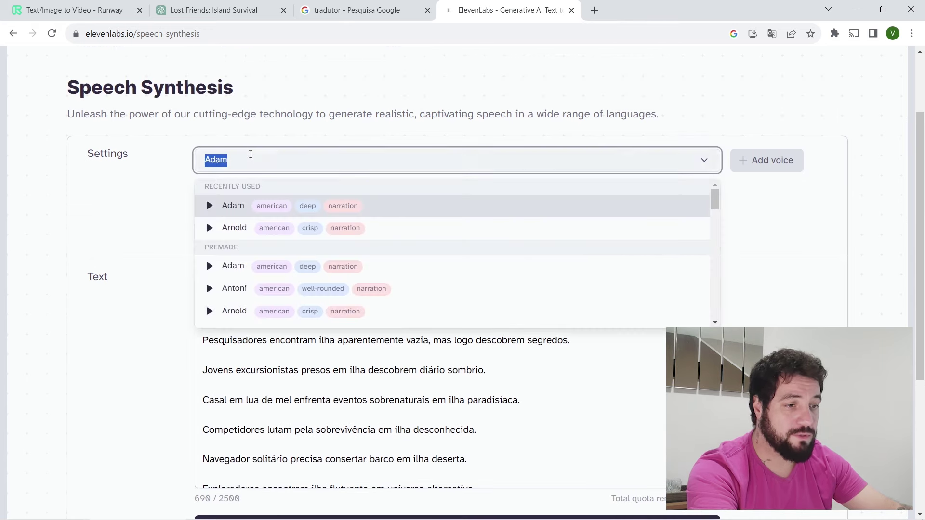
click(109, 193)
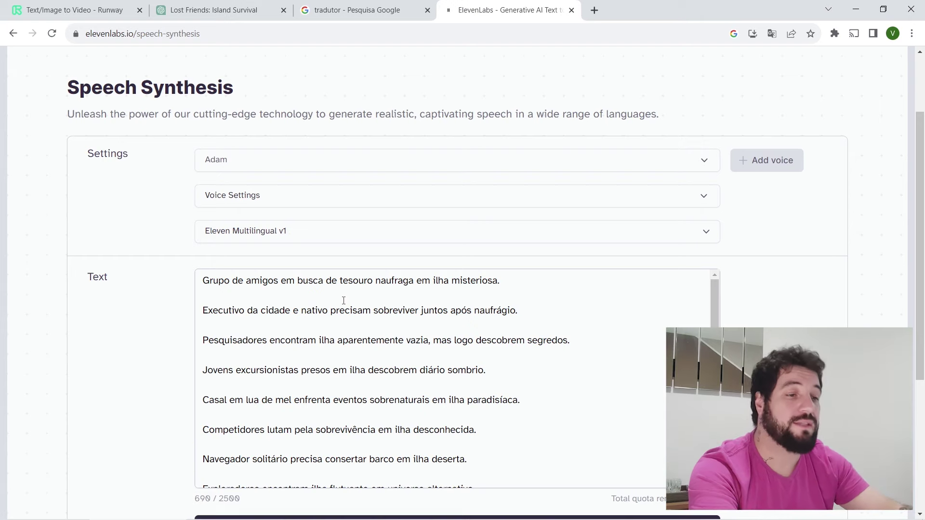
Generate the narration with the Adam voice, pause its playback and download the audio file.
scroll(343, 301, down, 2)
scroll(343, 301, down, 5)
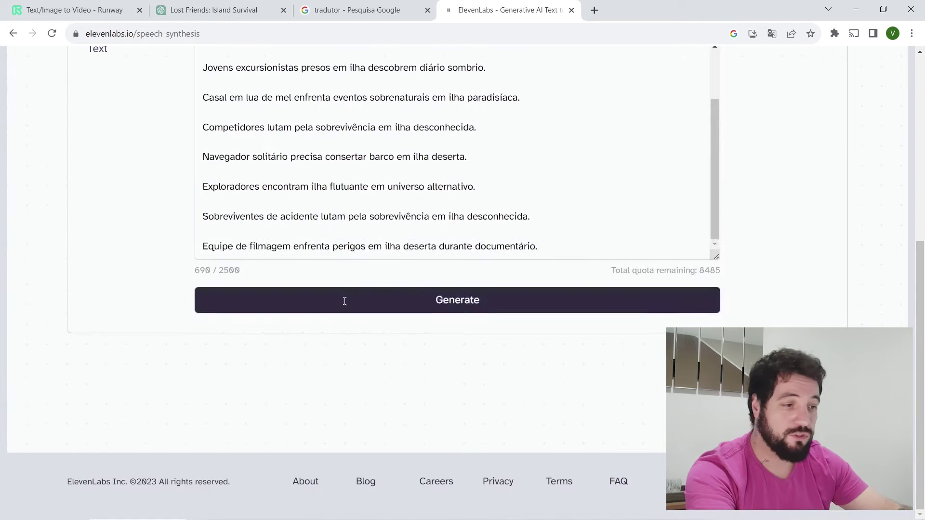
click(445, 311)
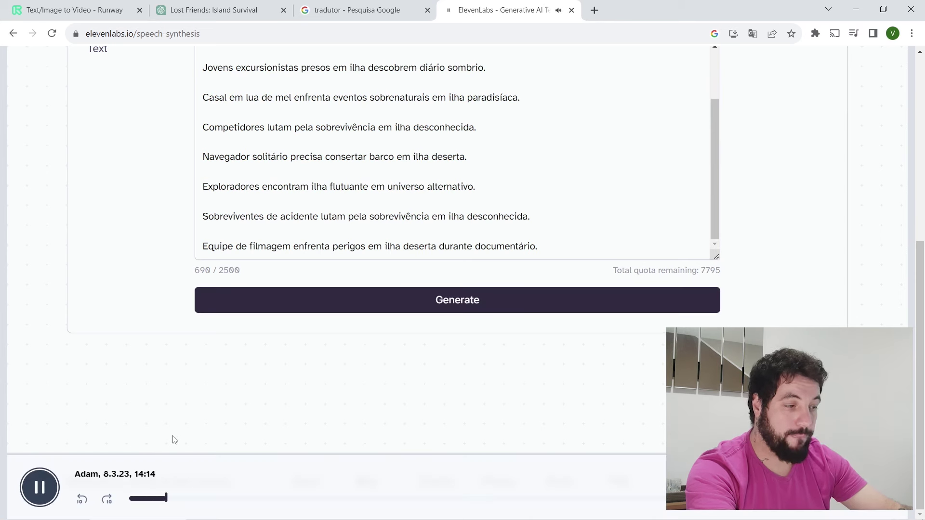
key(space)
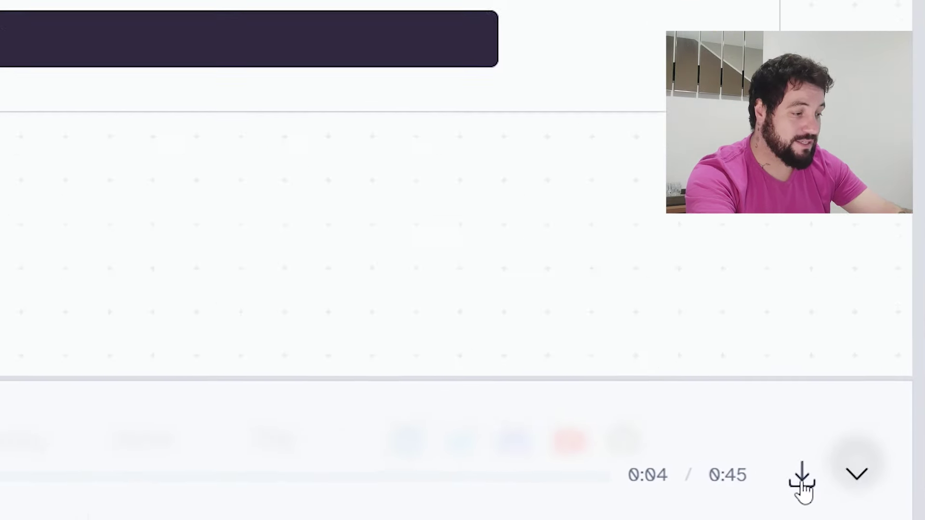
click(795, 480)
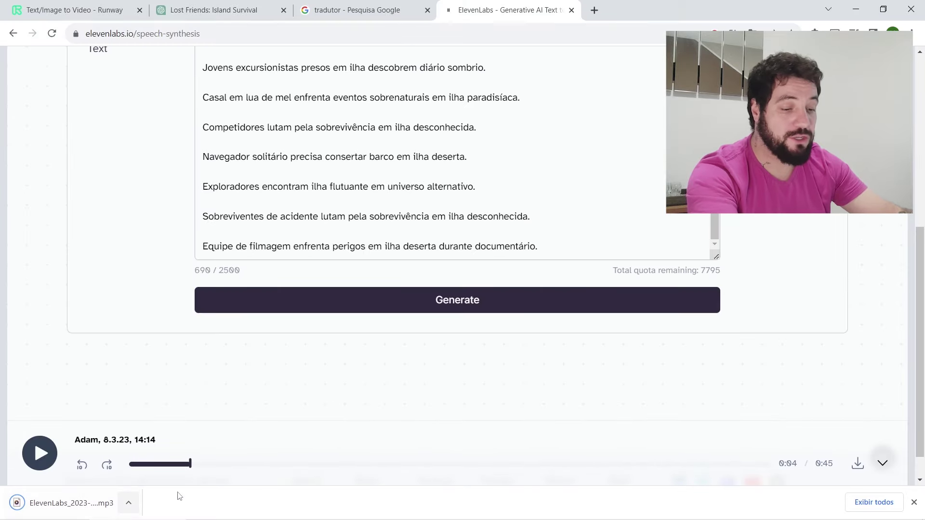
Switch to CapCut, import the ElevenLabs Adam narration from Downloads, place it at the timeline start below the clips and play it.
key(alt+Tab)
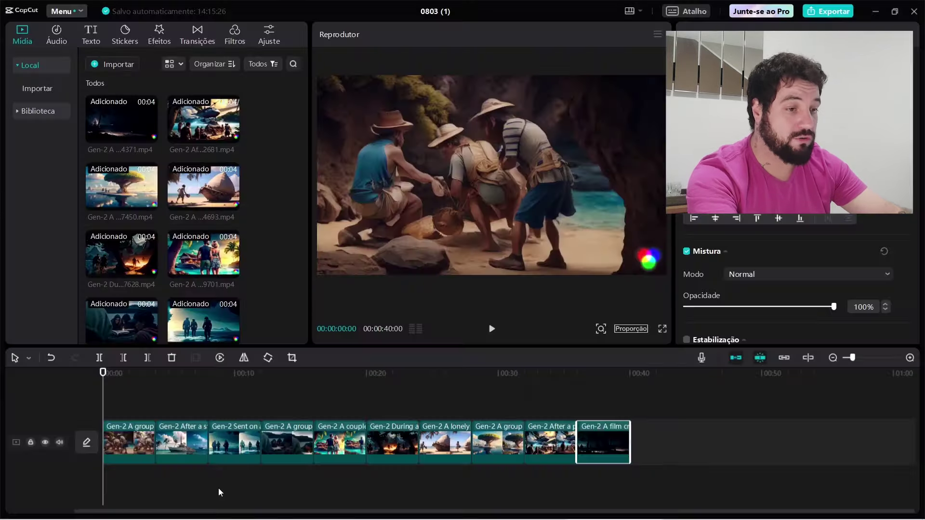
click(117, 64)
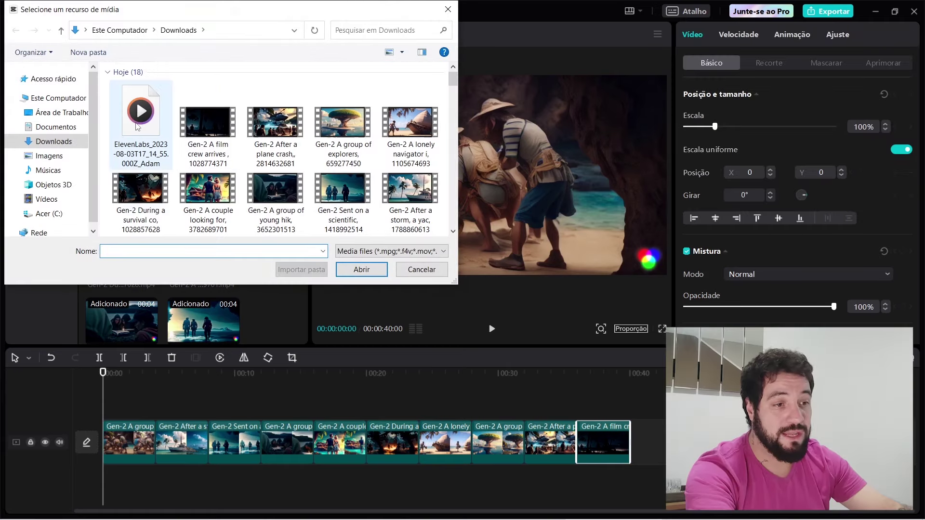
click(137, 127)
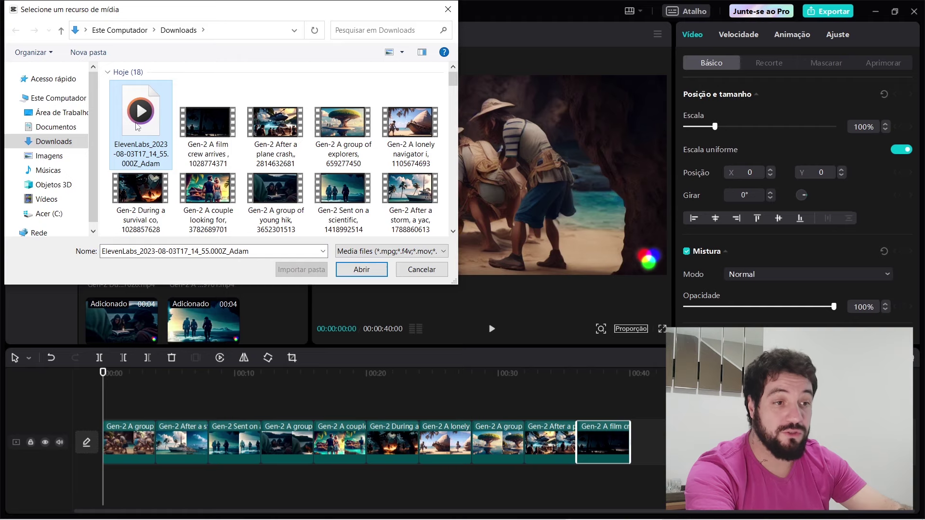
double_click(139, 124)
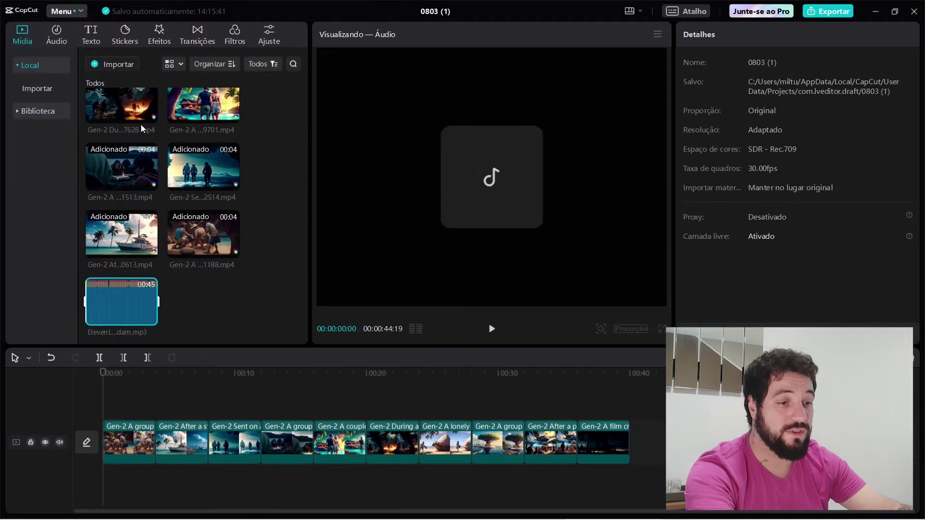
drag(132, 302, 97, 478)
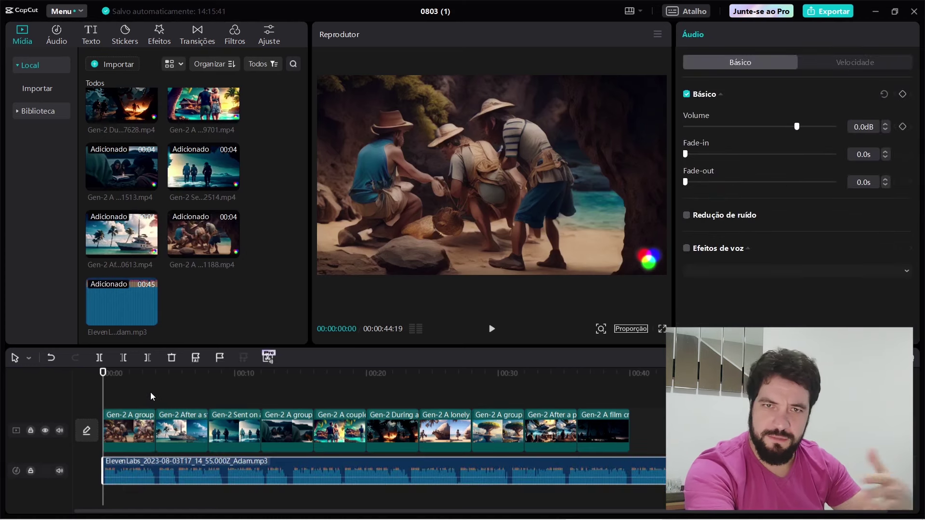
key(space)
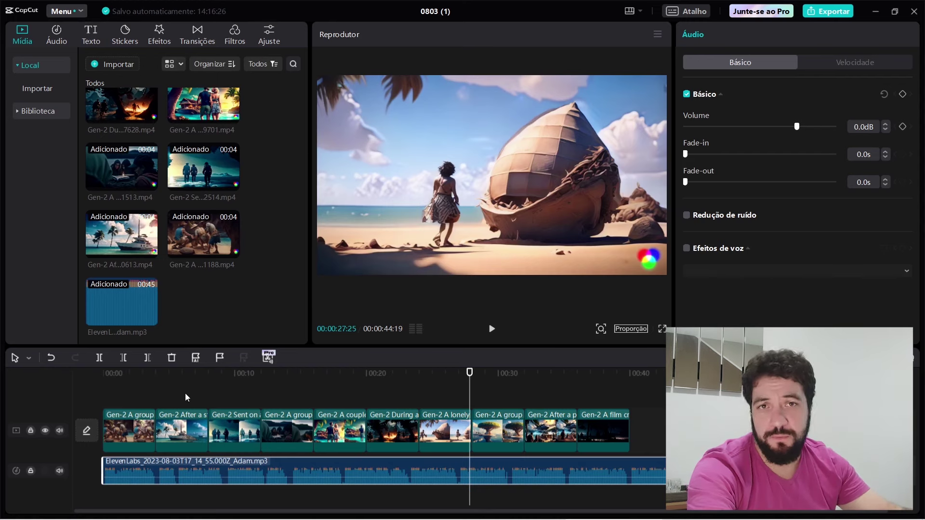
drag(310, 378, 99, 385)
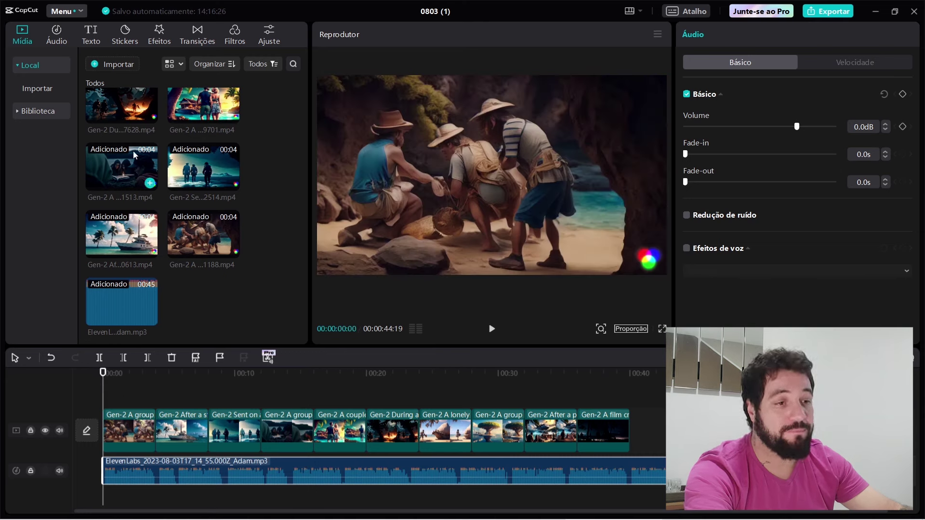
Import "Apprehensive at Best - Biz Baz Studio.mp3" from the desktop folder "musicas video" and place it at the timeline start below the narration.
click(108, 63)
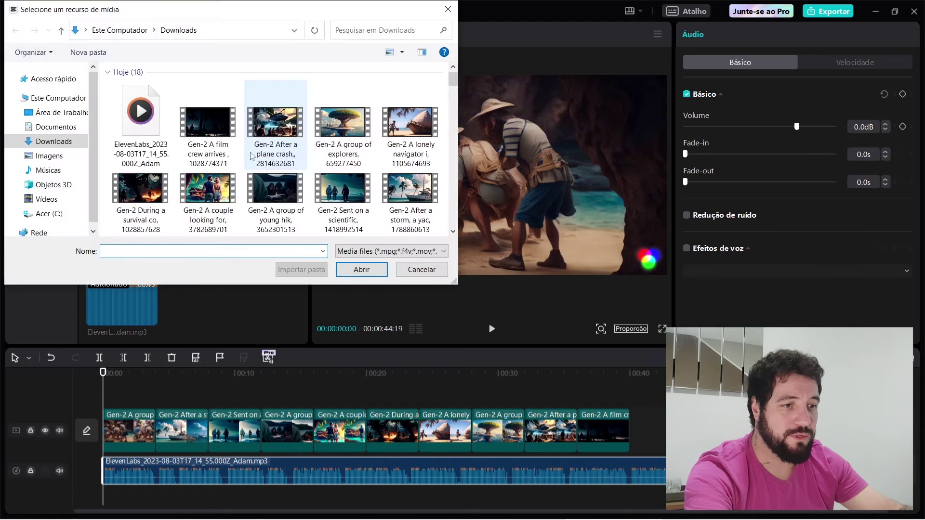
click(71, 114)
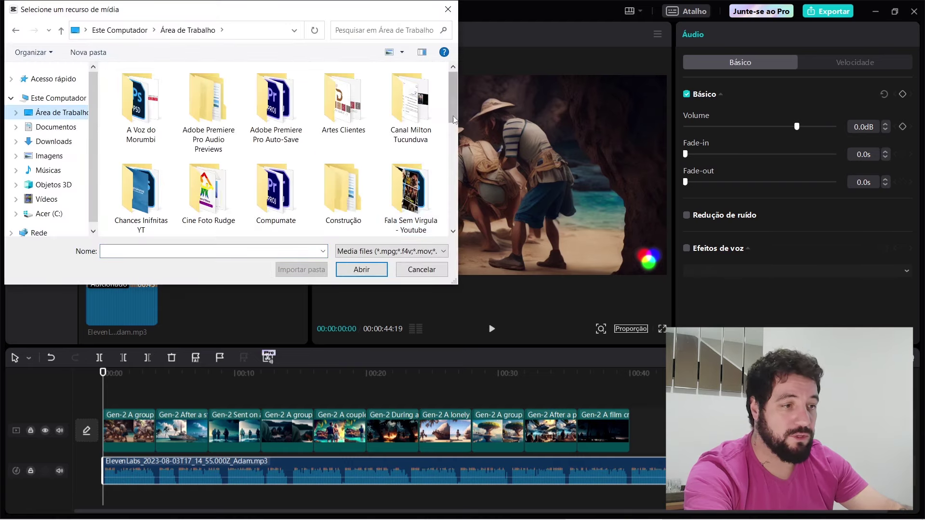
drag(453, 98, 458, 149)
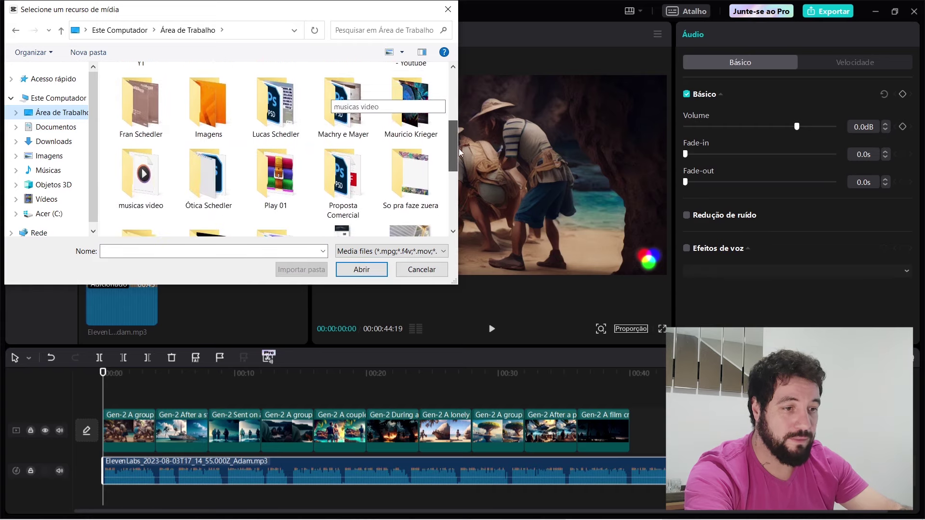
double_click(141, 178)
double_click(157, 88)
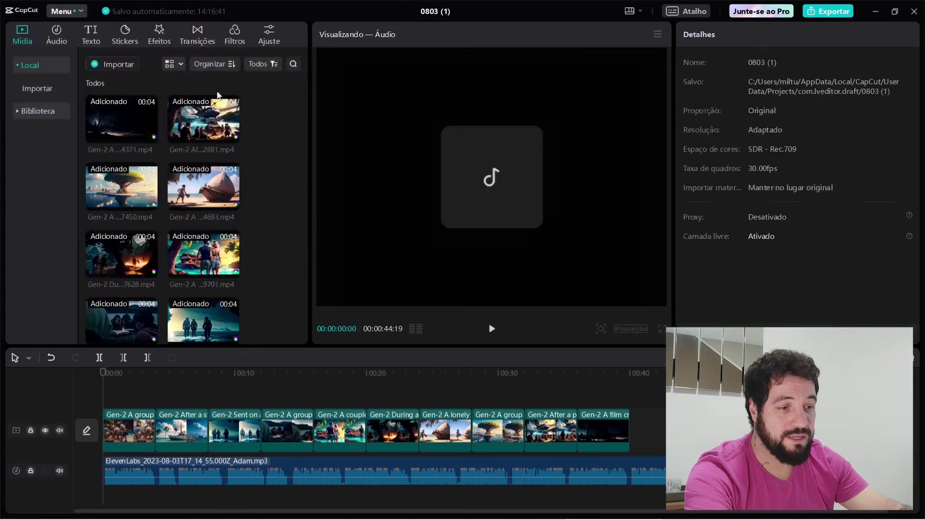
drag(200, 332, 93, 492)
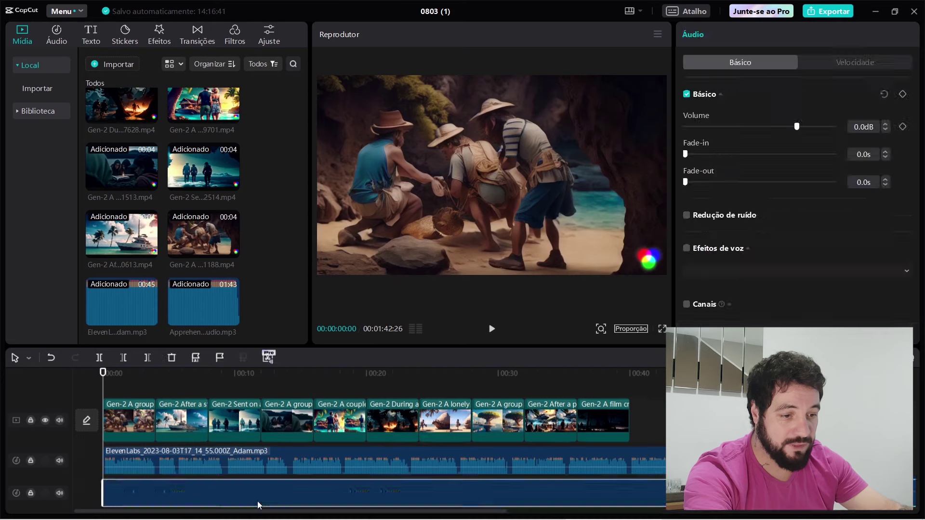
Lower the background music volume to -20.7 dB and play the opening to check the mix.
drag(195, 500, 194, 505)
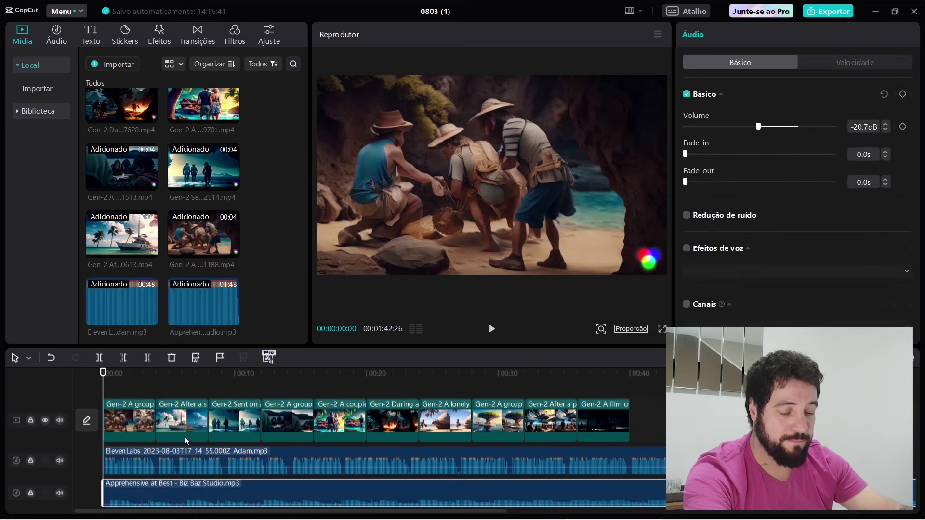
key(space)
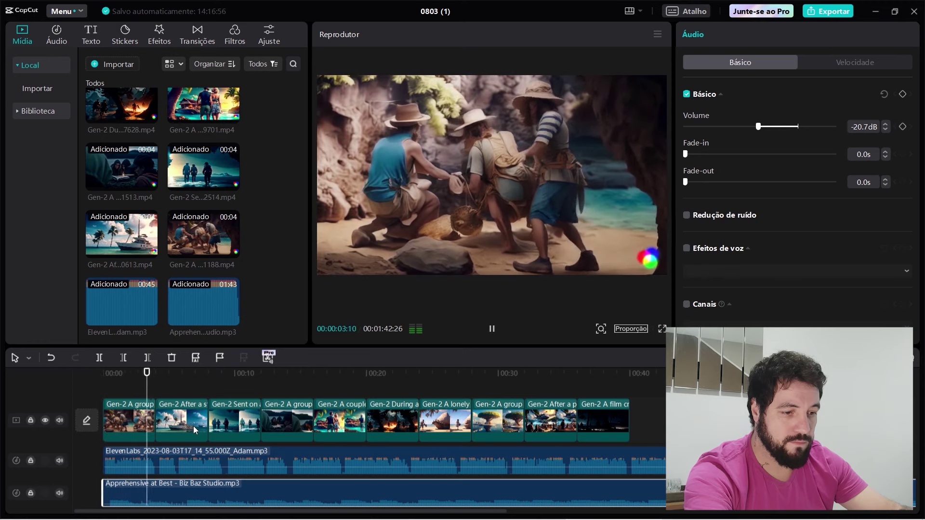
key(space)
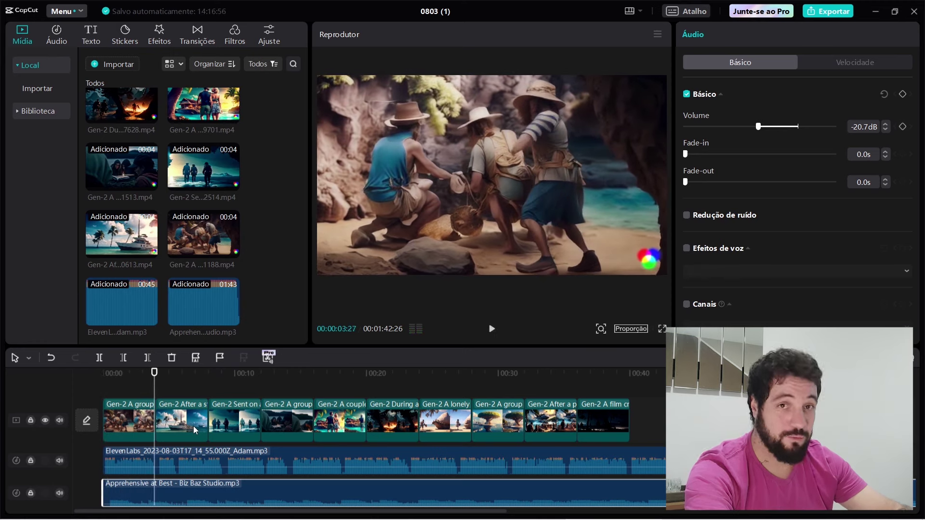
Trim about half a second off the start of the music and shift the narration slightly after the timeline start.
scroll(164, 419, up, 3)
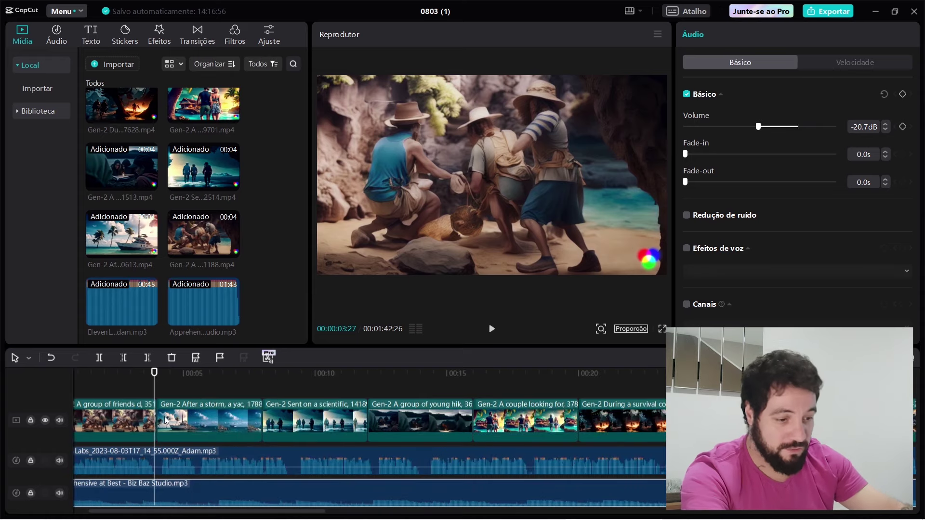
mouse_move(109, 490)
mouse_down()
mouse_move(117, 486)
mouse_move(104, 486)
mouse_up()
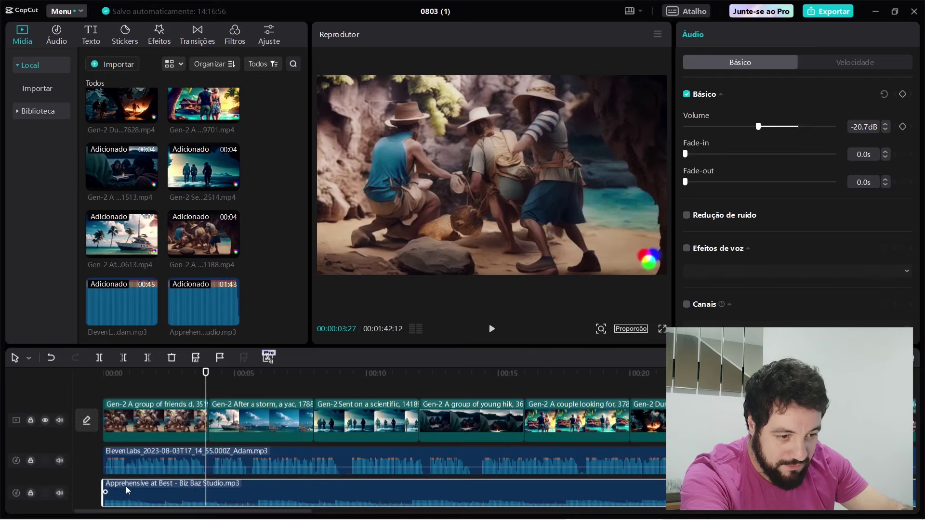
click(134, 460)
drag(139, 459, 147, 459)
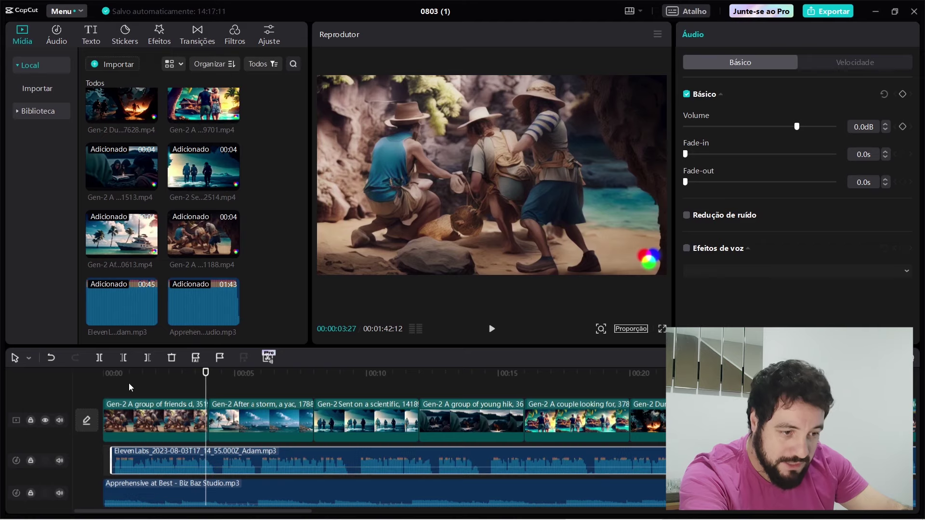
Listen to the opening, split the narration at 00:00:04:10 and move the remaining part to the start of the third clip.
click(107, 374)
key(space)
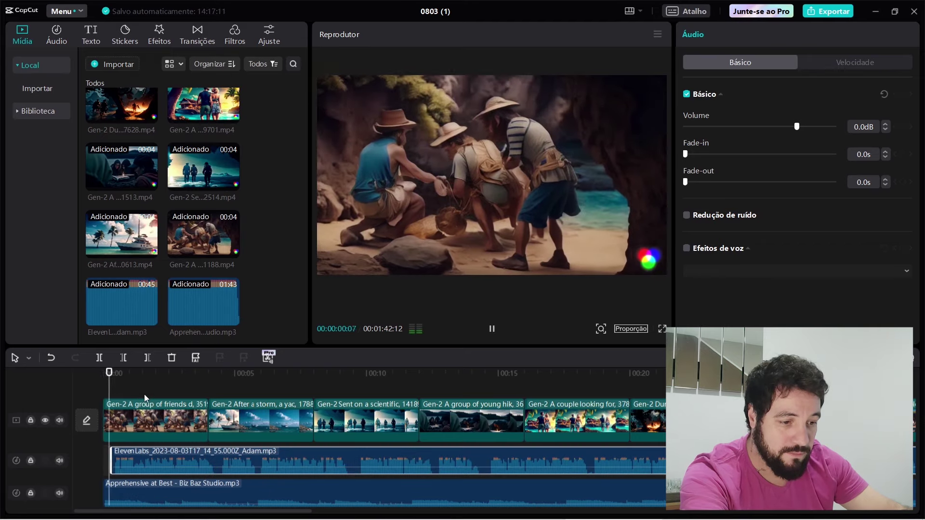
key(space)
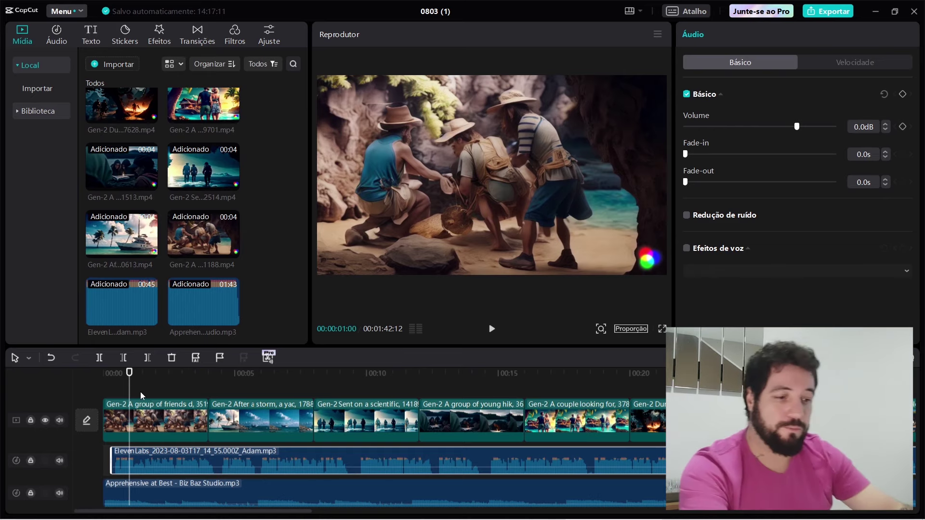
key(space)
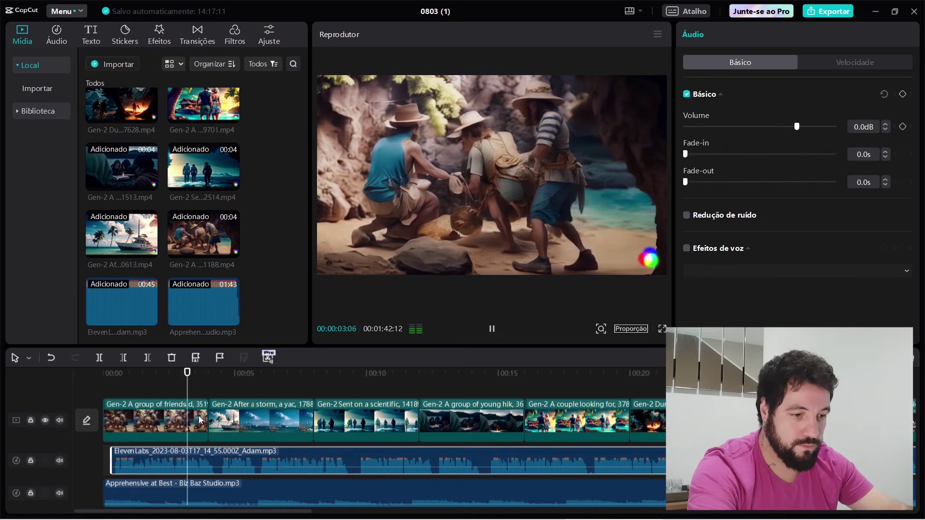
key(space)
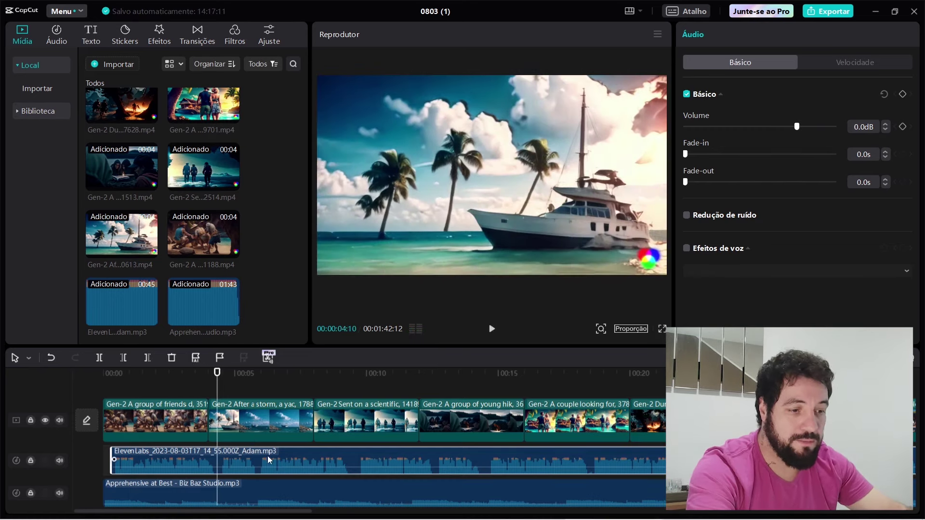
click(100, 357)
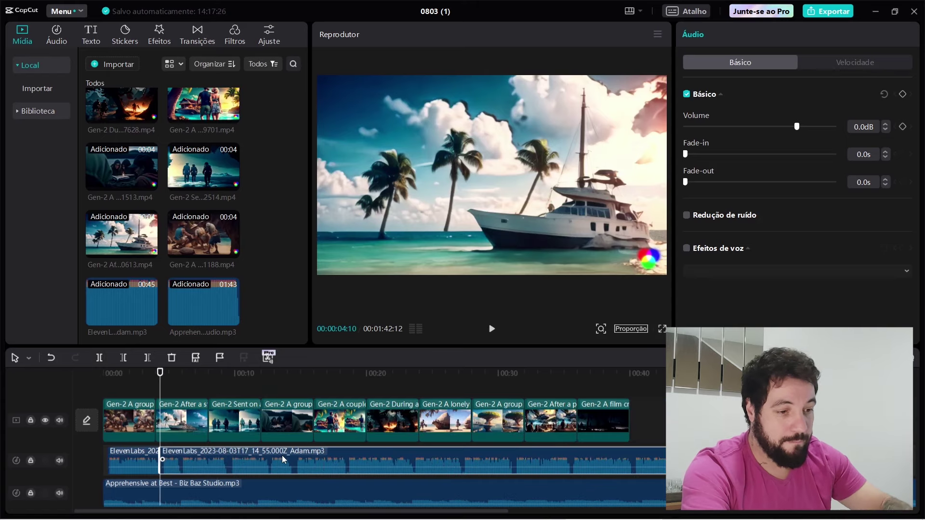
drag(216, 454, 265, 456)
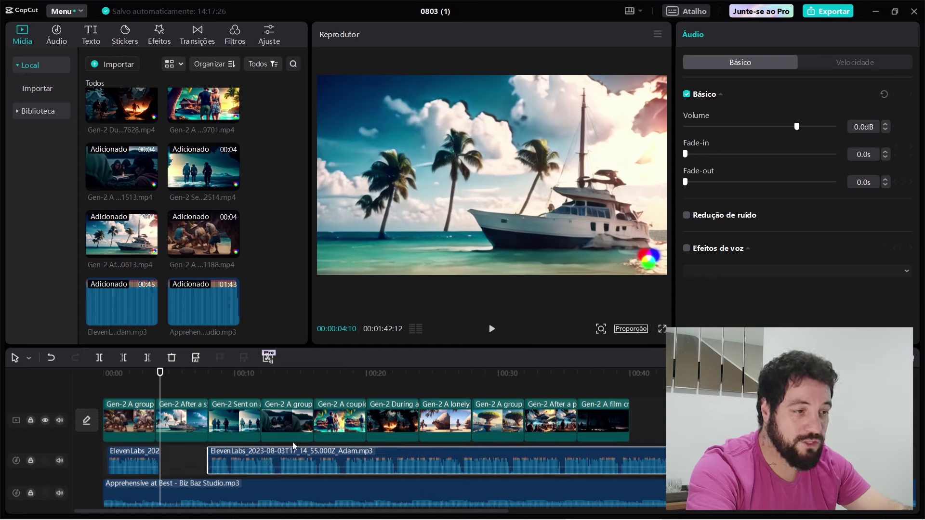
Listen to the second narration part and trim its beginning up to 00:00:13:08.
key(space)
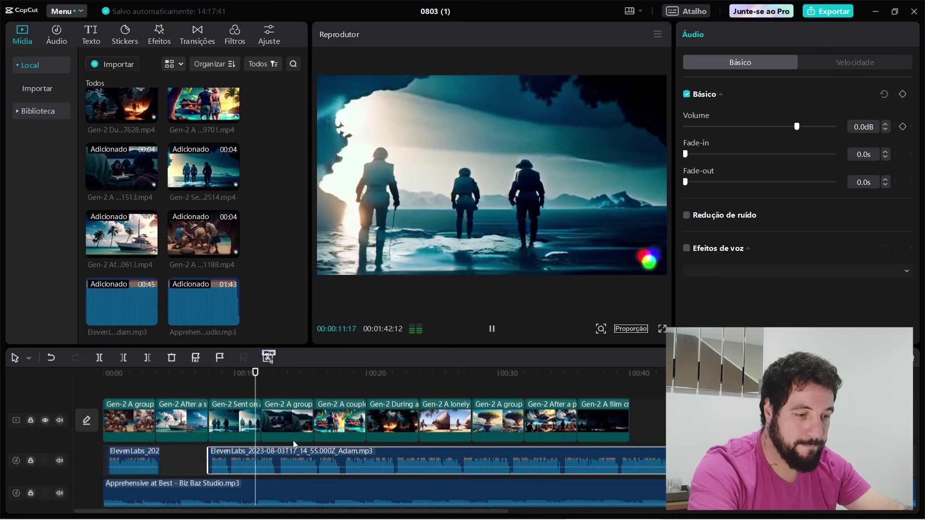
key(space)
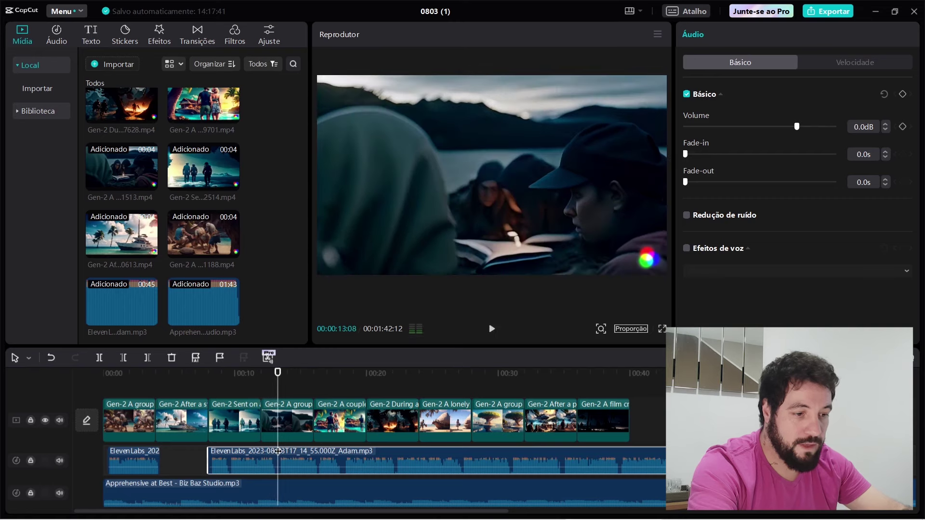
drag(208, 455, 278, 454)
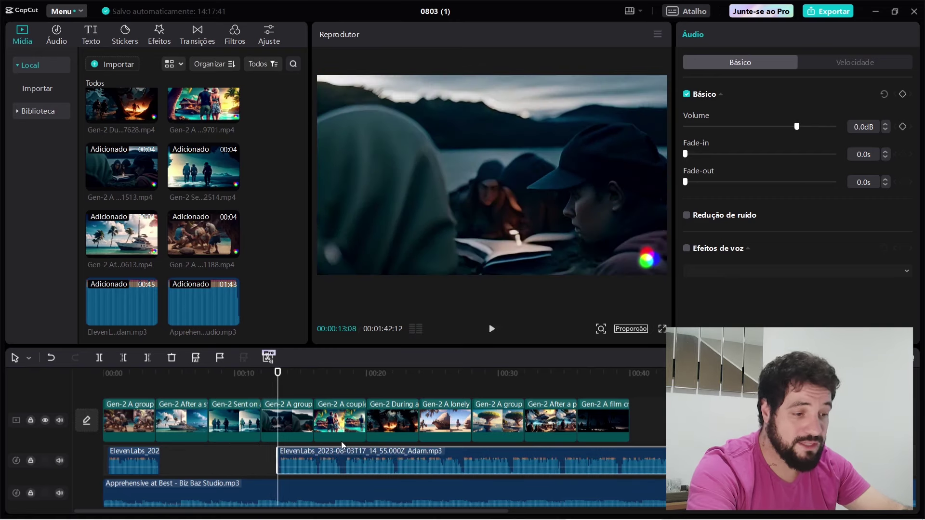
Split the narration at 00:00:18:02, move the earlier piece to the start of the third clip and play that section.
key(space)
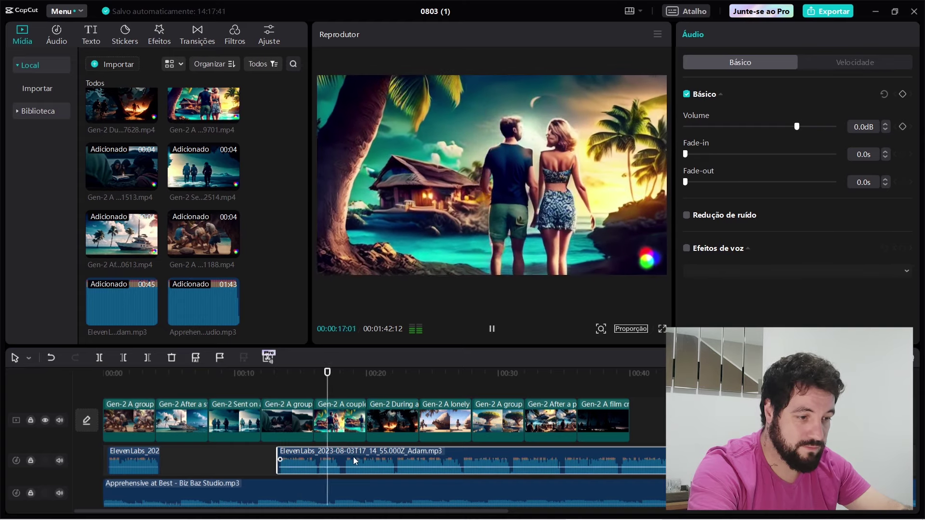
key(space)
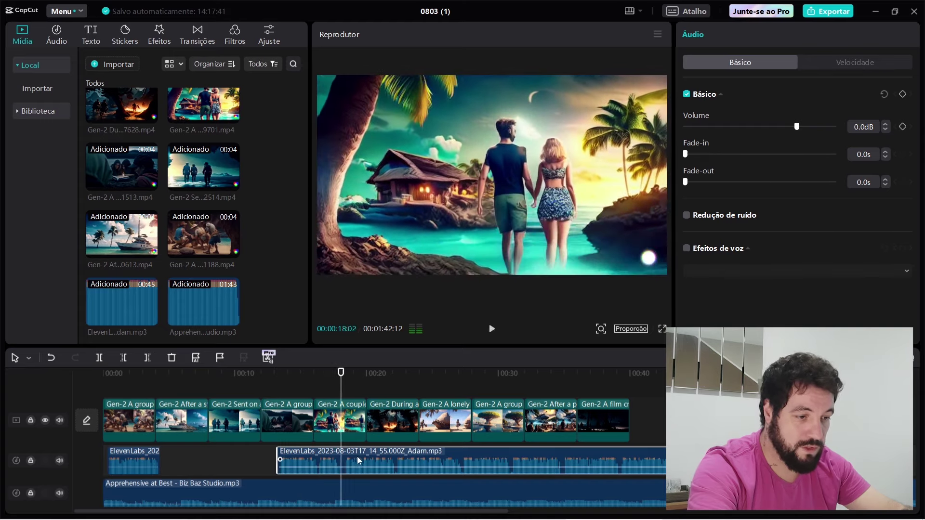
click(99, 359)
drag(307, 455, 244, 454)
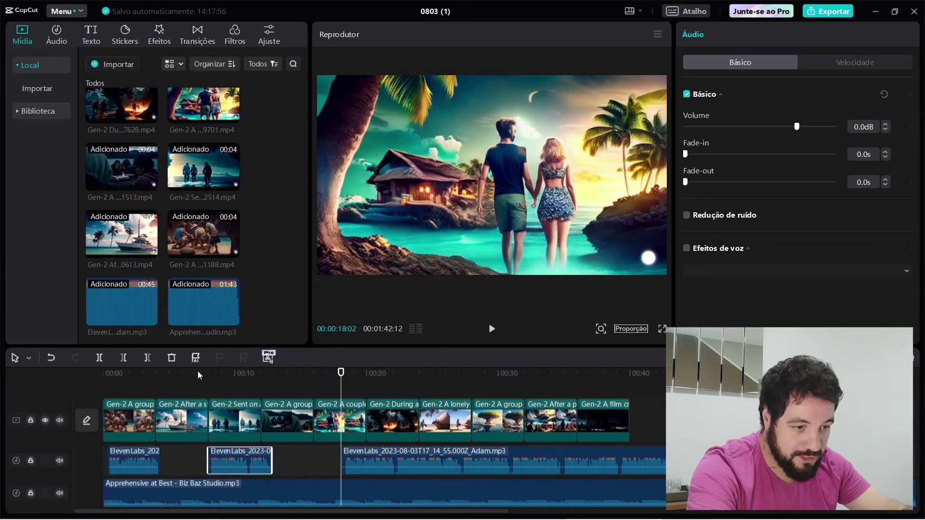
click(198, 374)
key(space)
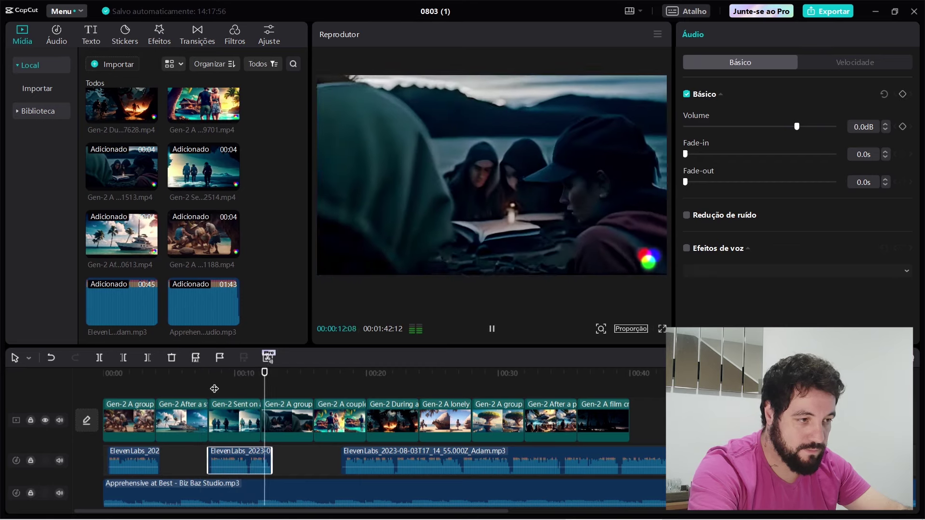
key(space)
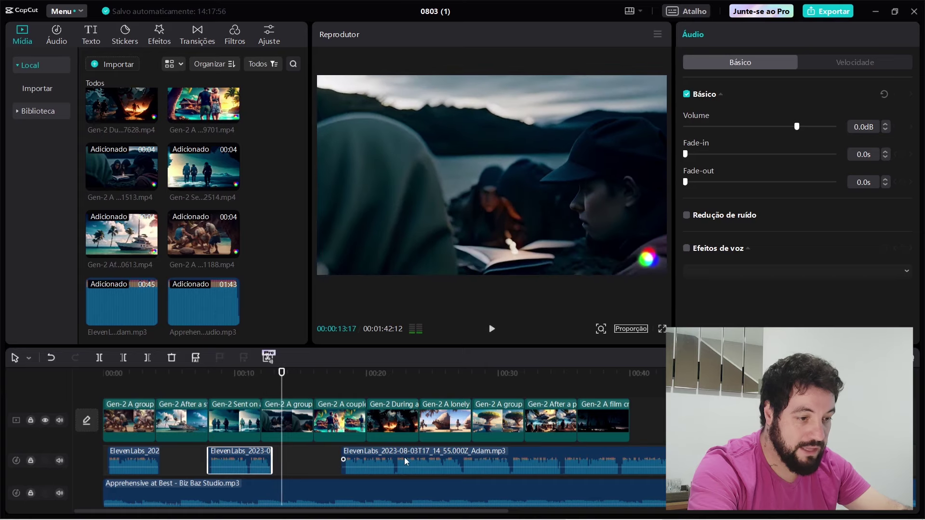
Shorten the beginning of the last narration part, move it to the start of the fifth clip and play from there.
click(312, 375)
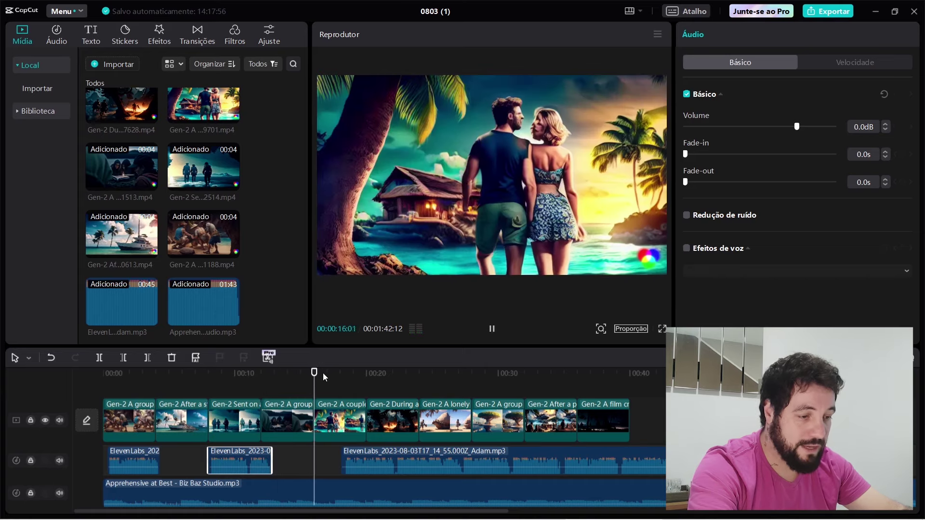
key(ctrl+z)
drag(417, 456, 346, 456)
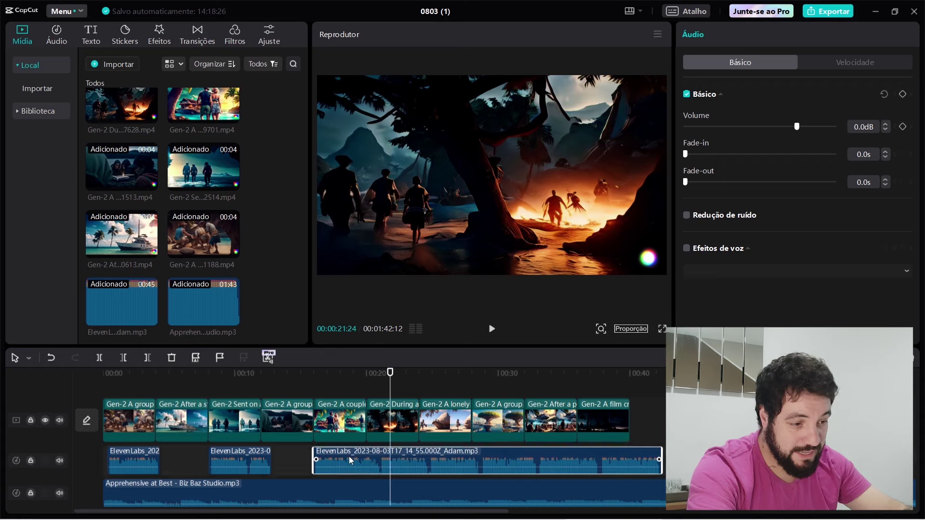
click(315, 373)
key(space)
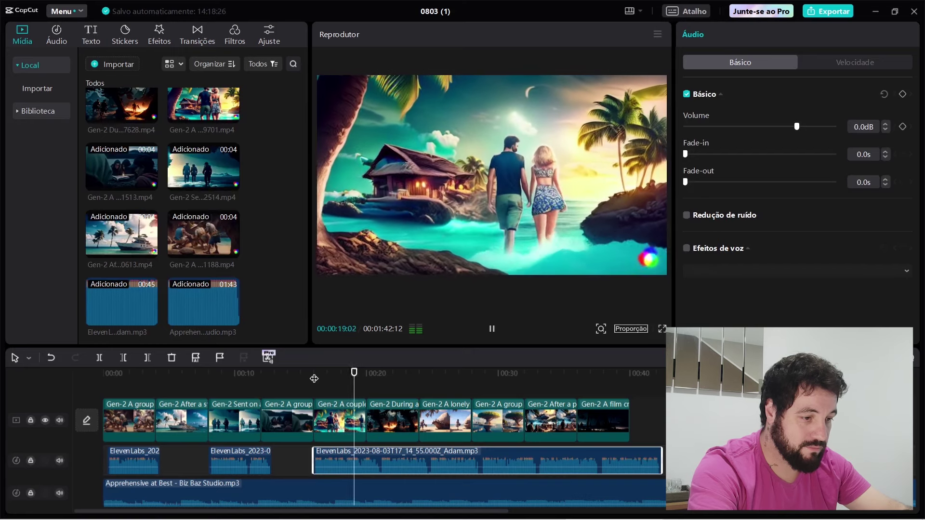
Split the narration at 00:00:21:02, move the remaining part over the seventh clip and play that section.
key(space)
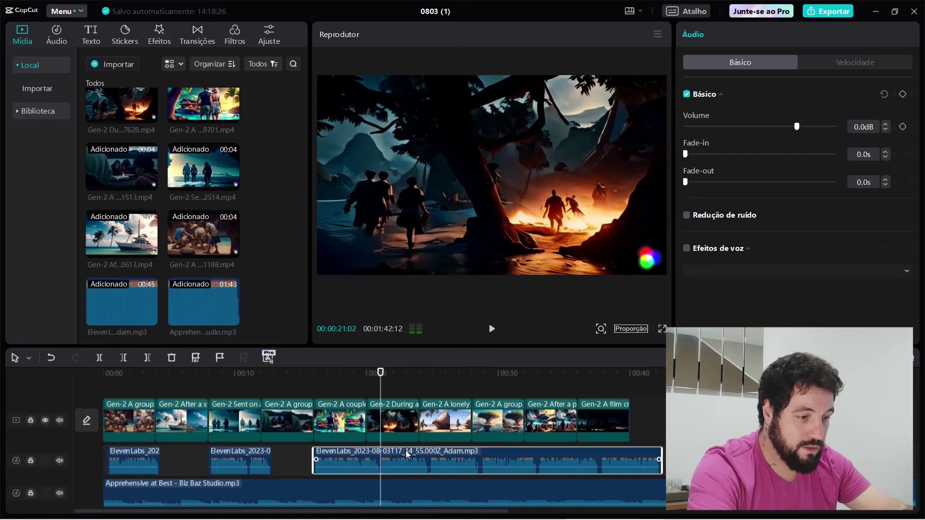
drag(380, 373, 381, 374)
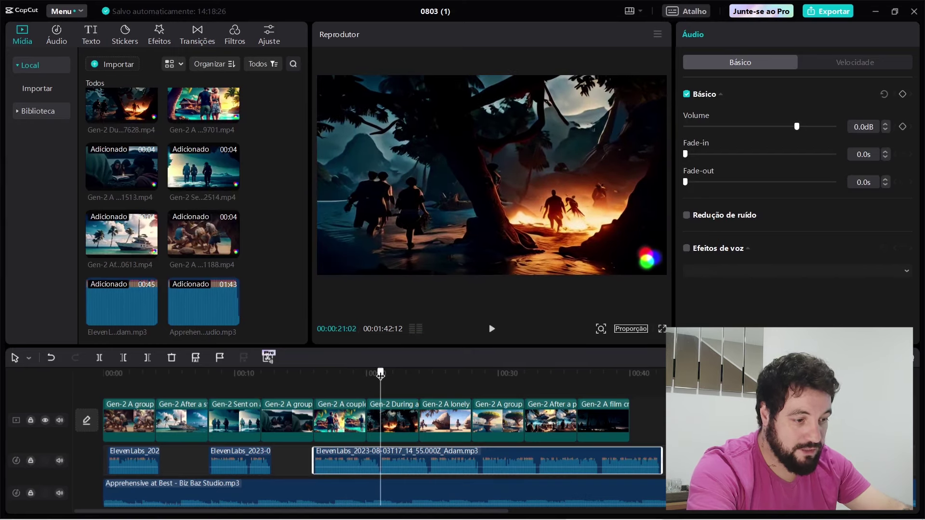
key(ctrl+b)
drag(439, 459, 495, 466)
key(space)
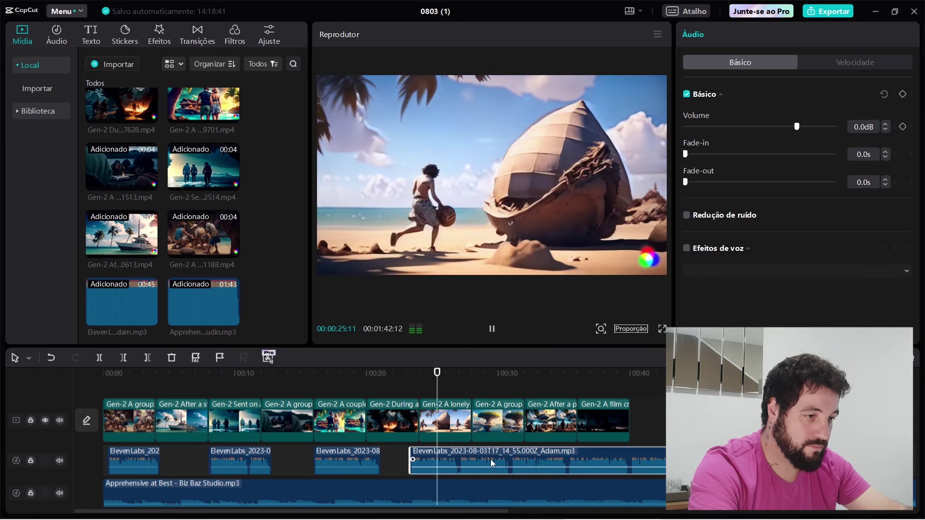
drag(484, 458, 510, 447)
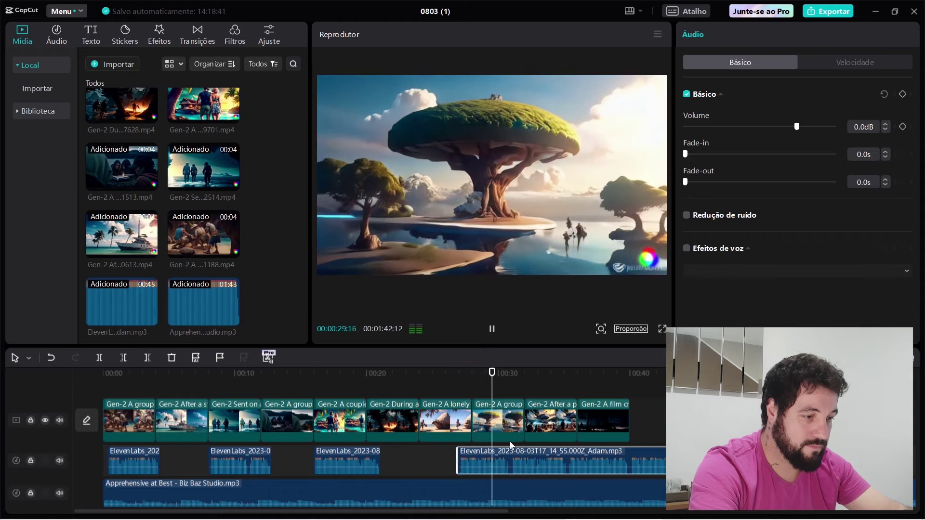
Trim the beginning of the last narration part up to 00:00:31:00 and split it at 00:00:35:10.
key(space)
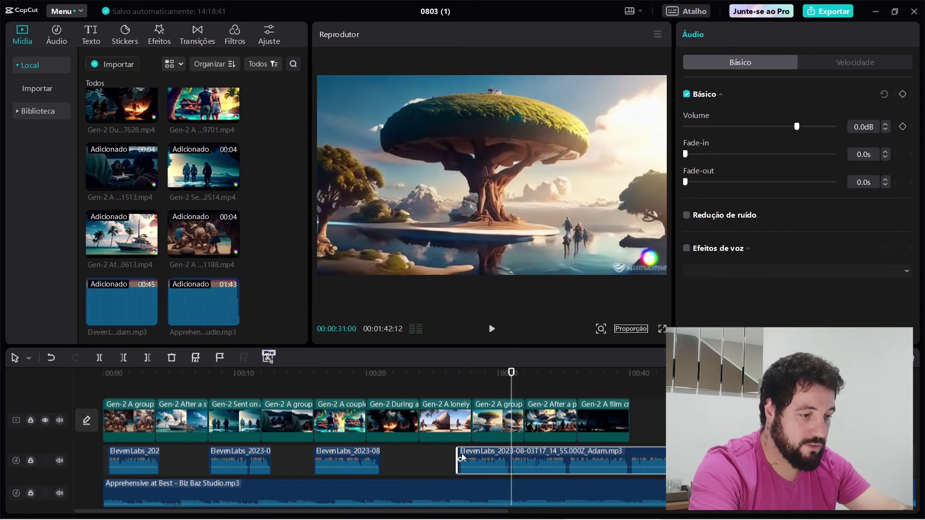
drag(458, 455, 510, 452)
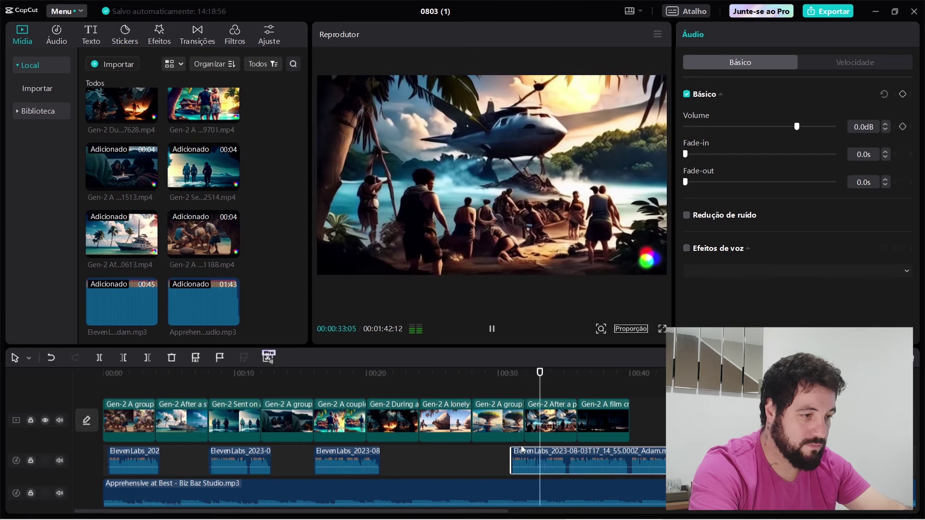
key(space)
key(ctrl+b)
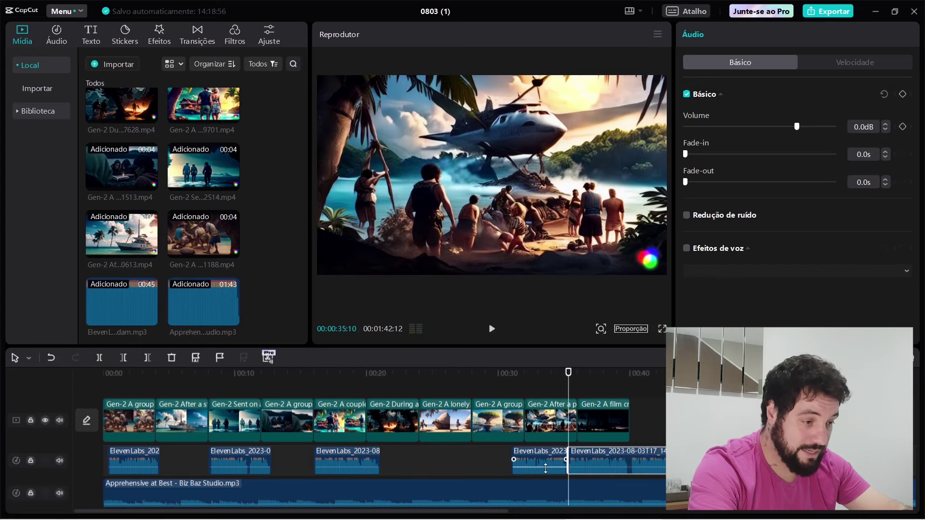
Move the earlier narration piece to the start of the eighth clip and shorten its end slightly.
drag(519, 460, 504, 460)
drag(477, 375, 510, 376)
scroll(517, 382, up, 2)
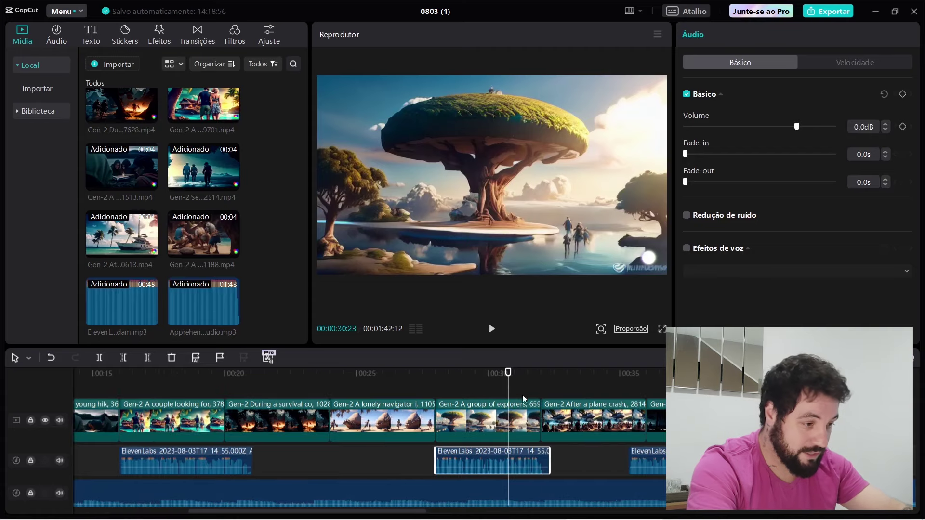
drag(550, 467, 547, 467)
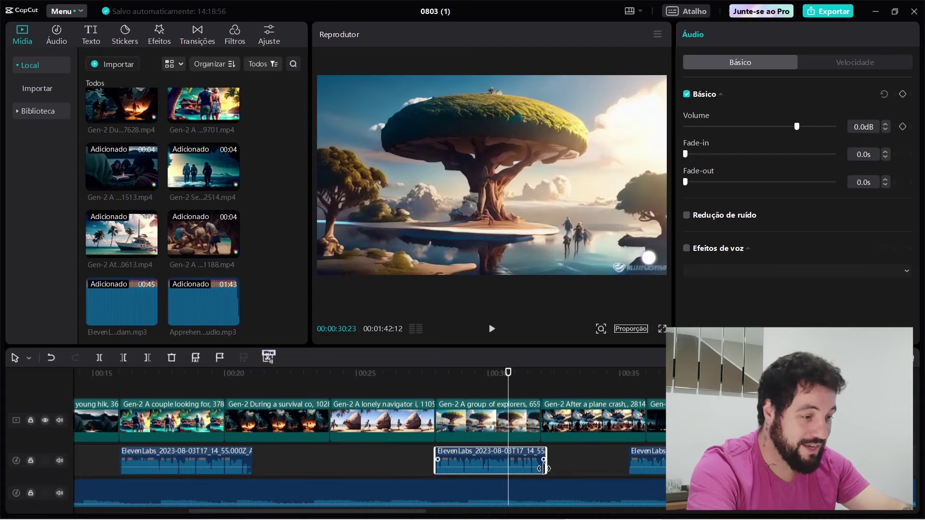
Play the closing section, shorten the last narration part to end with the final video clip and return to the start.
key(space)
scroll(620, 421, down, 2)
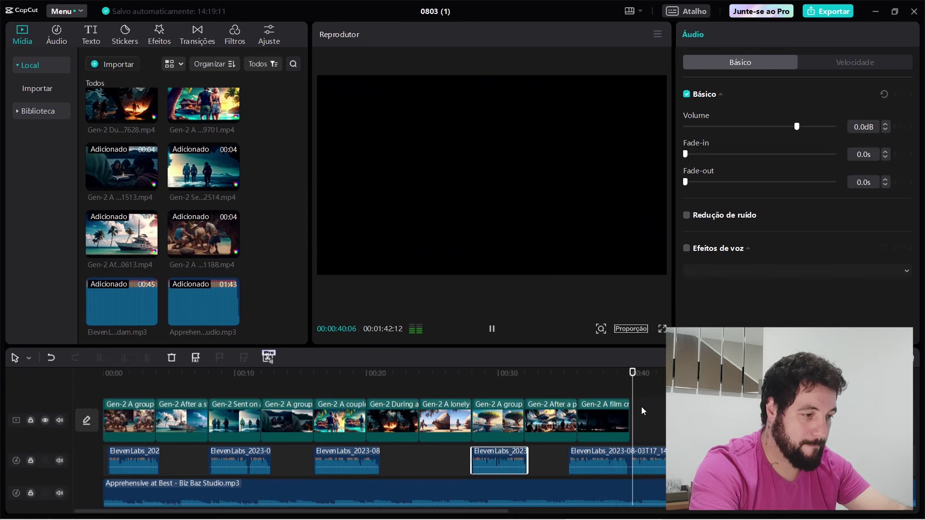
key(space)
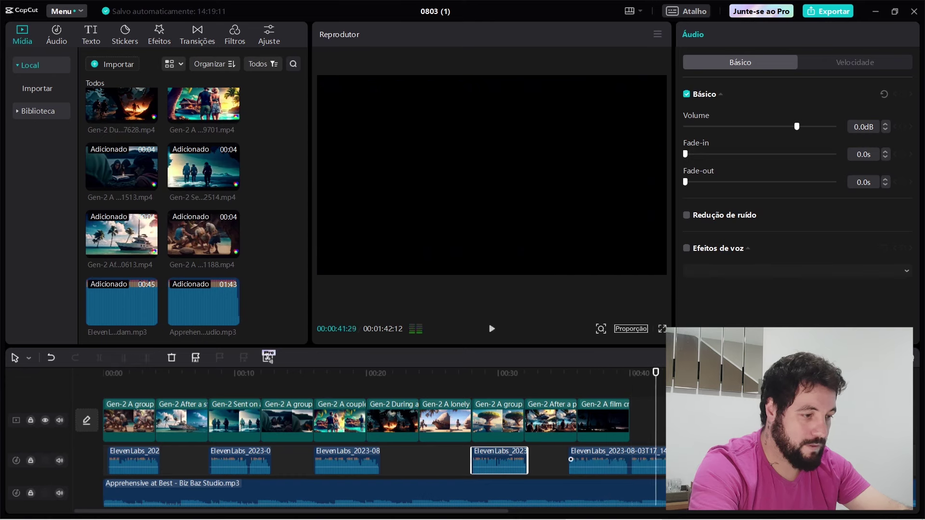
click(626, 467)
drag(626, 471, 618, 471)
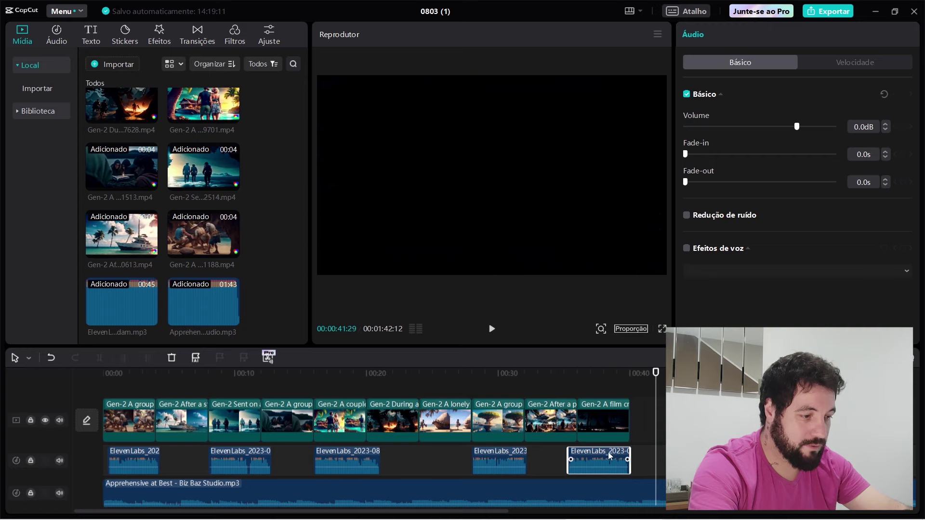
drag(554, 375, 103, 376)
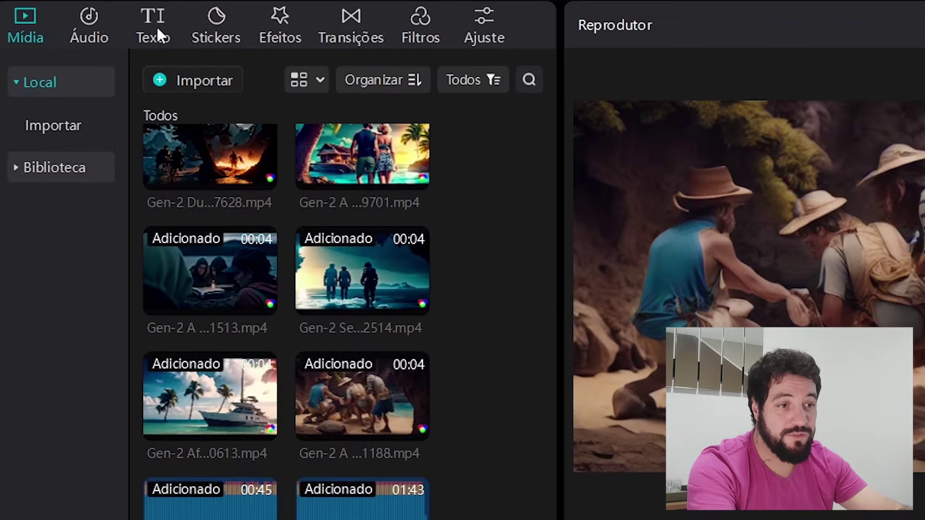
Generate automatic captions in Português (Brasil) and play the opening to review them.
click(92, 37)
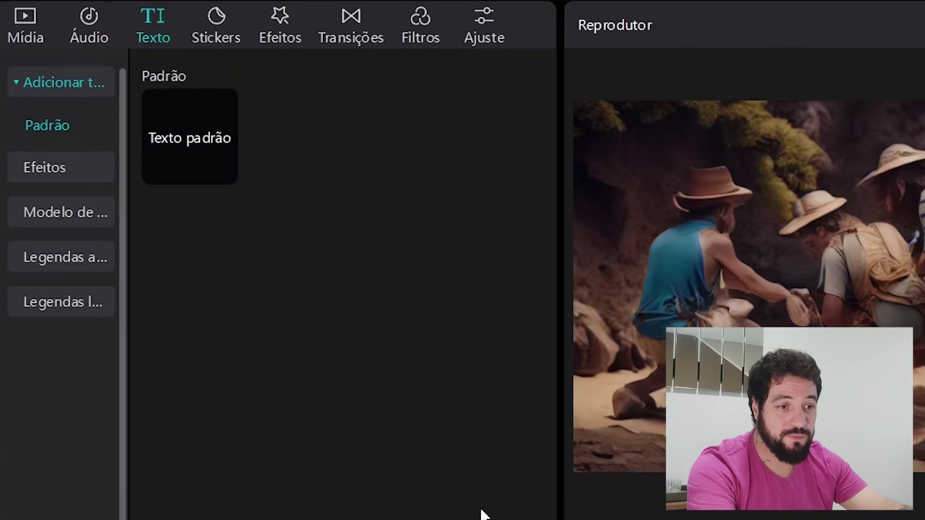
click(53, 257)
click(358, 448)
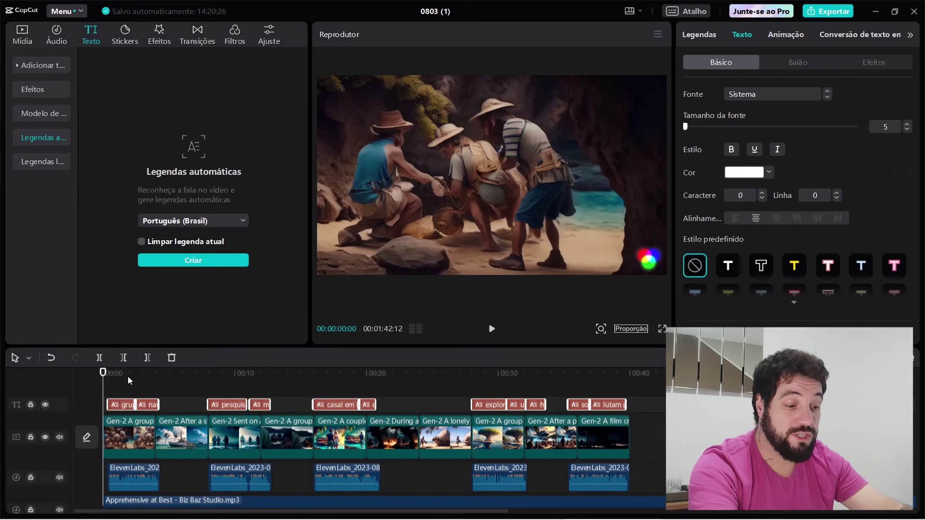
key(space)
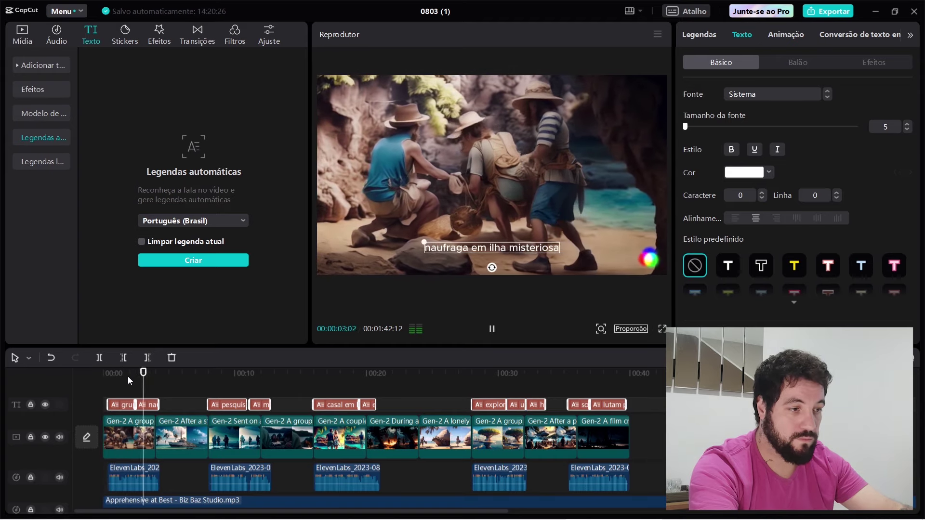
key(space)
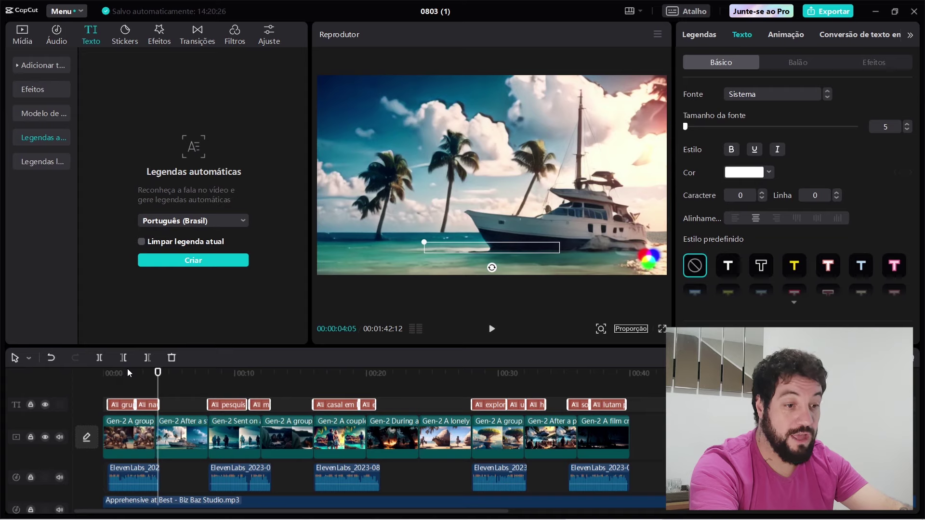
click(120, 374)
click(122, 373)
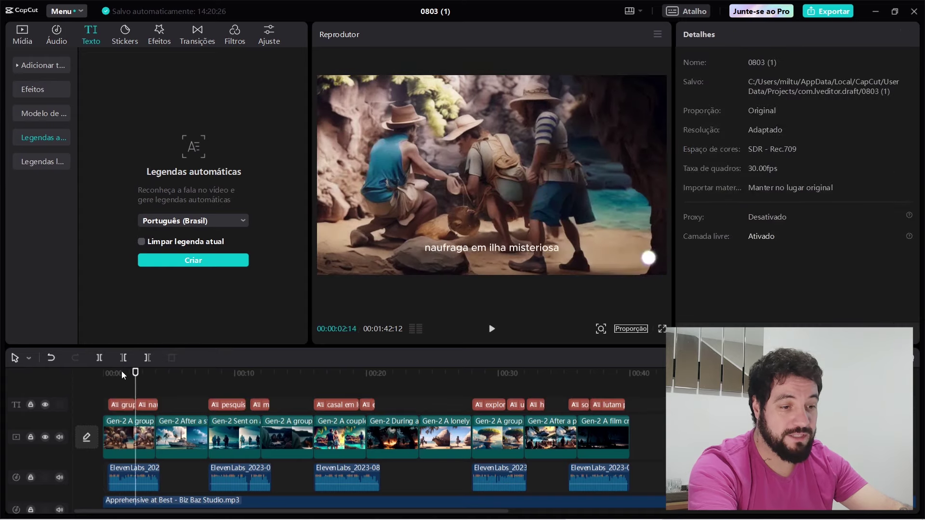
Make the captions bold and give them the preset style with white text and a black outline.
click(120, 403)
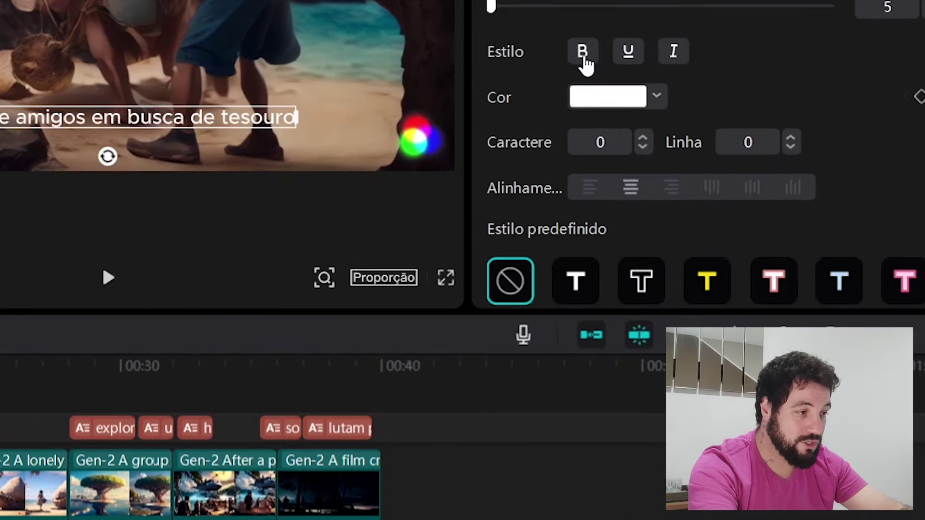
click(585, 58)
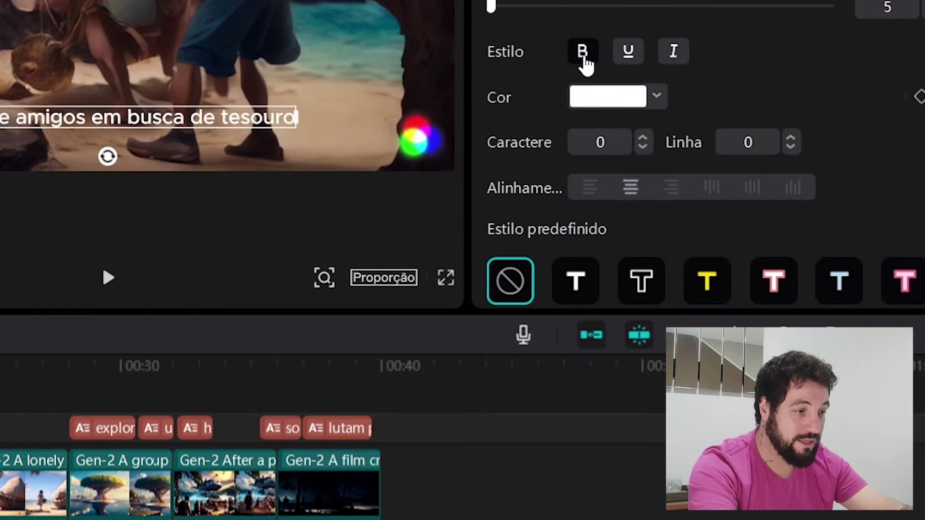
scroll(814, 89, down, 2)
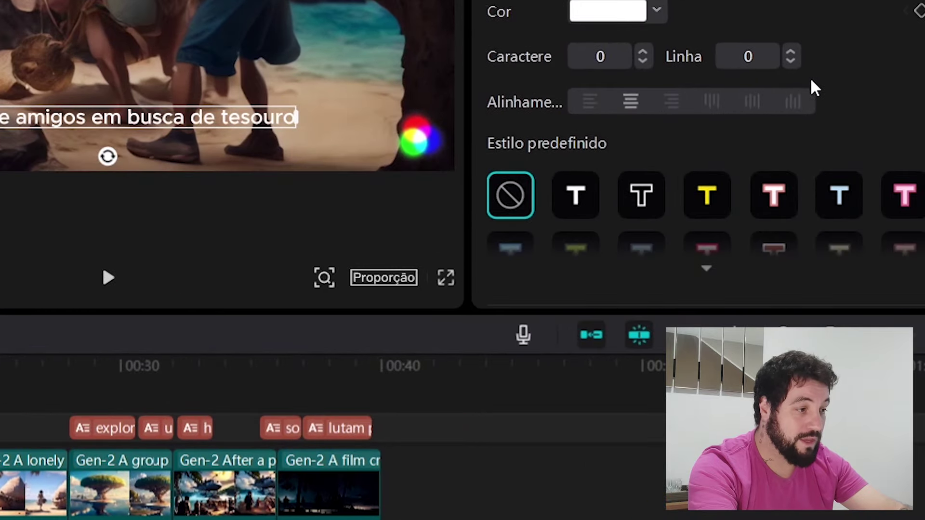
click(573, 205)
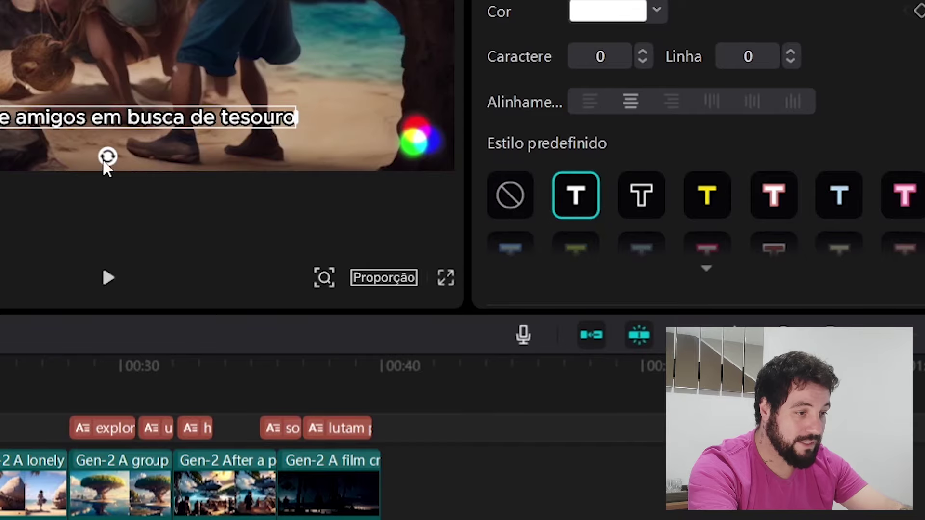
click(707, 268)
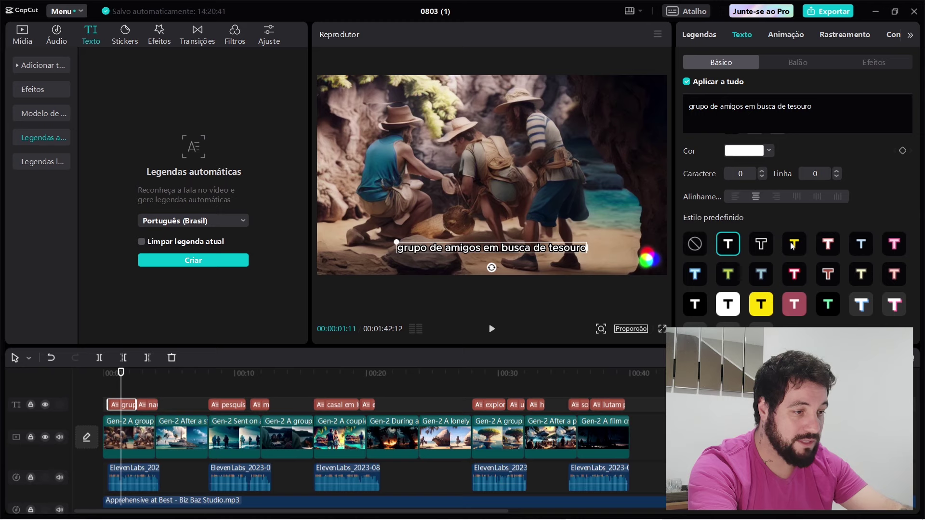
click(792, 246)
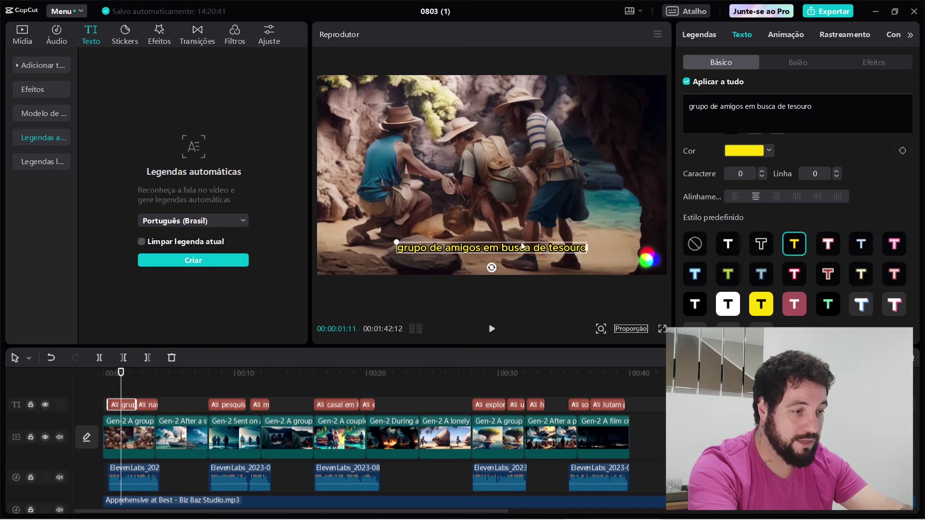
click(731, 246)
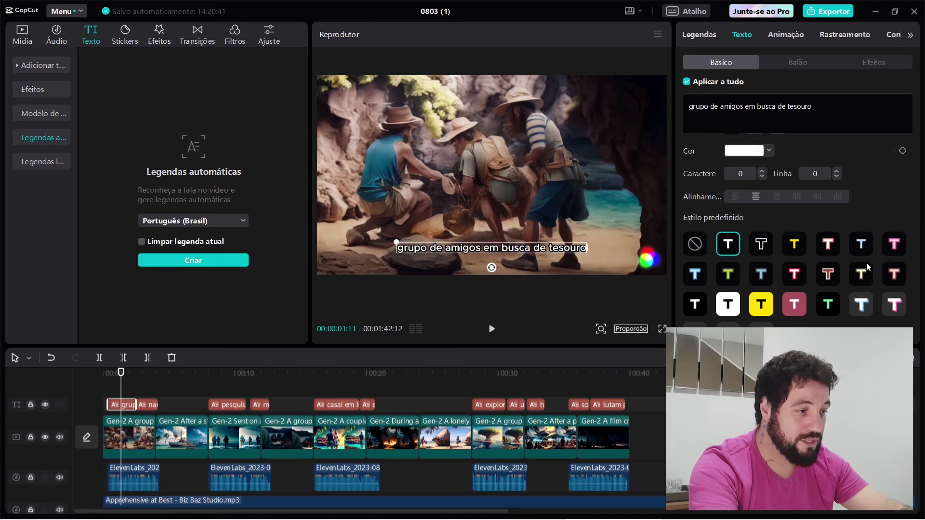
Split the background music at 00:00:40:00, where the last video clip ends, and delete the remainder.
scroll(354, 388, down, 1)
click(613, 375)
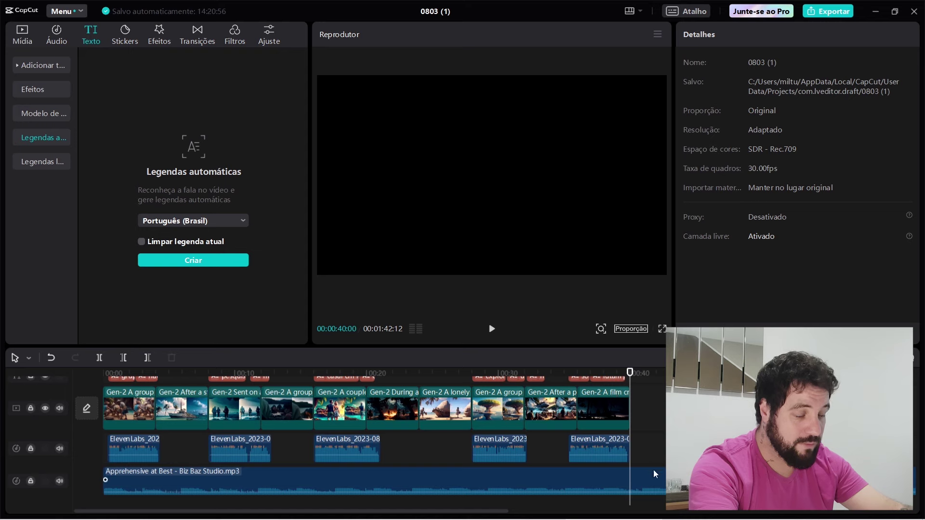
click(440, 484)
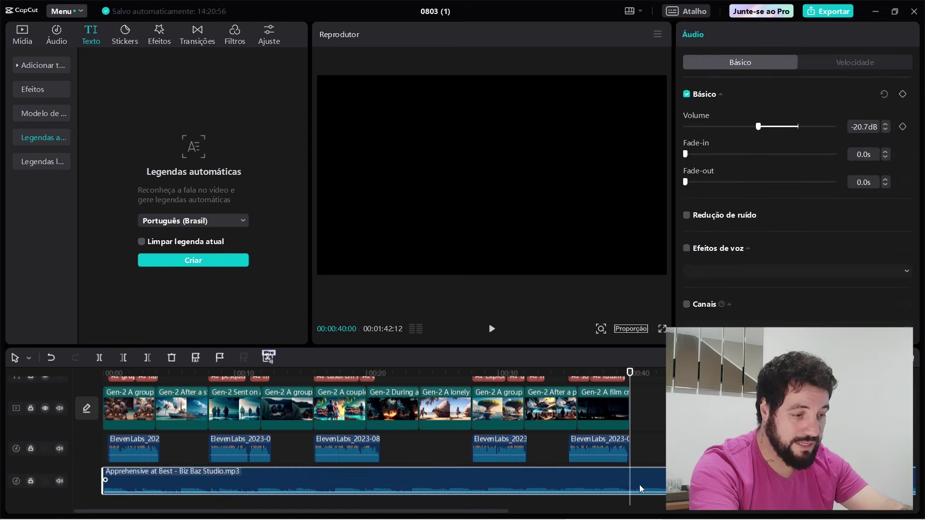
click(100, 358)
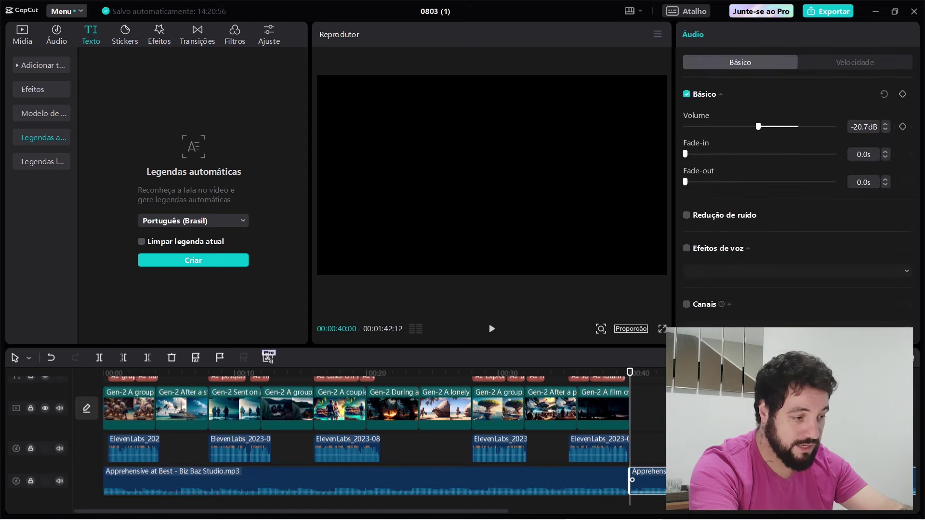
key(Delete)
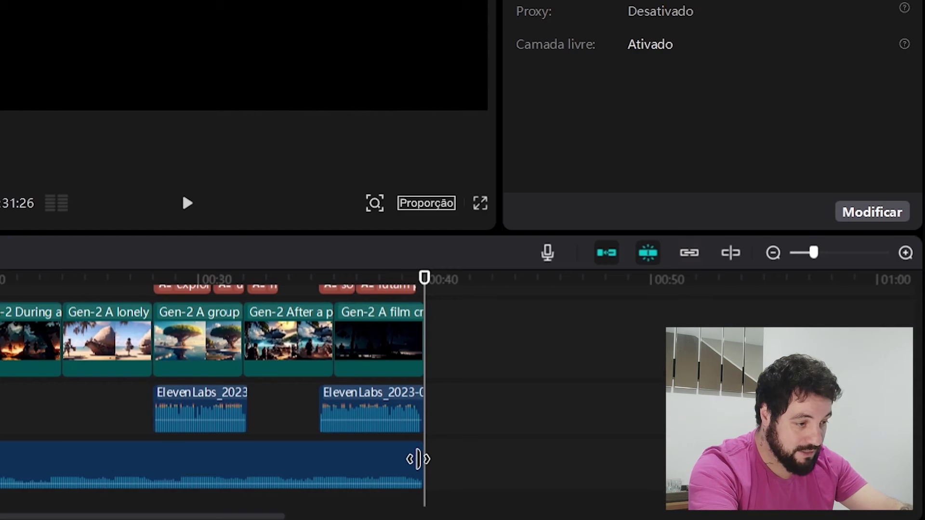
Add a 1.0 s fade-out to the background music and play the ending.
click(417, 464)
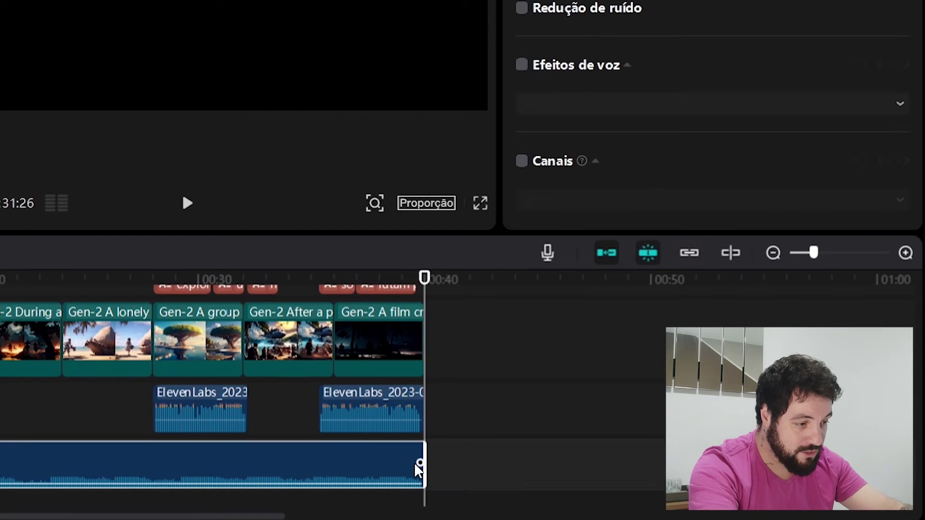
drag(416, 463, 400, 467)
click(385, 279)
key(space)
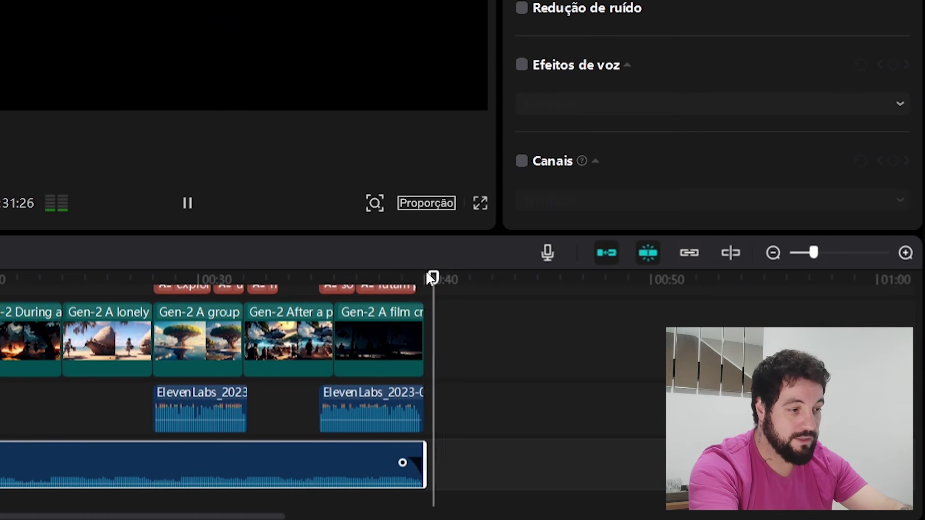
Play the edited video full screen from the beginning.
scroll(307, 325, up, 1)
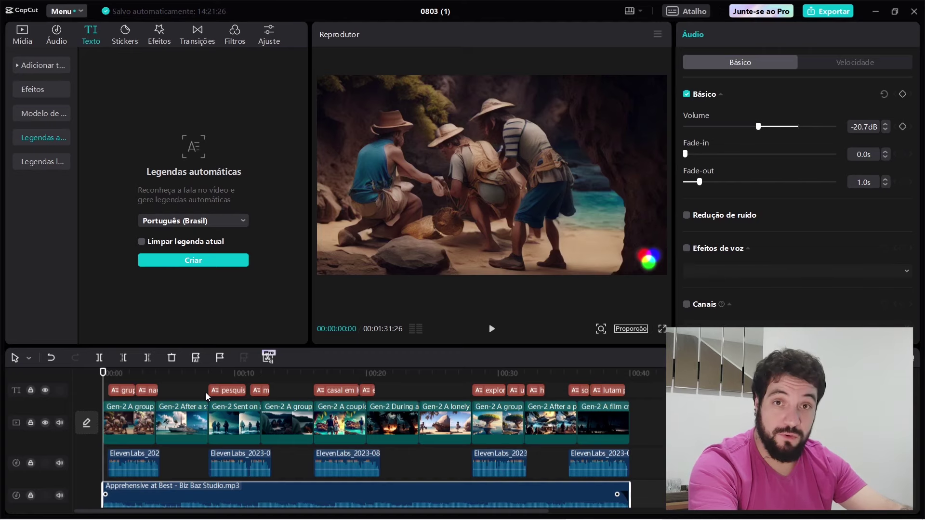
click(662, 329)
key(space)
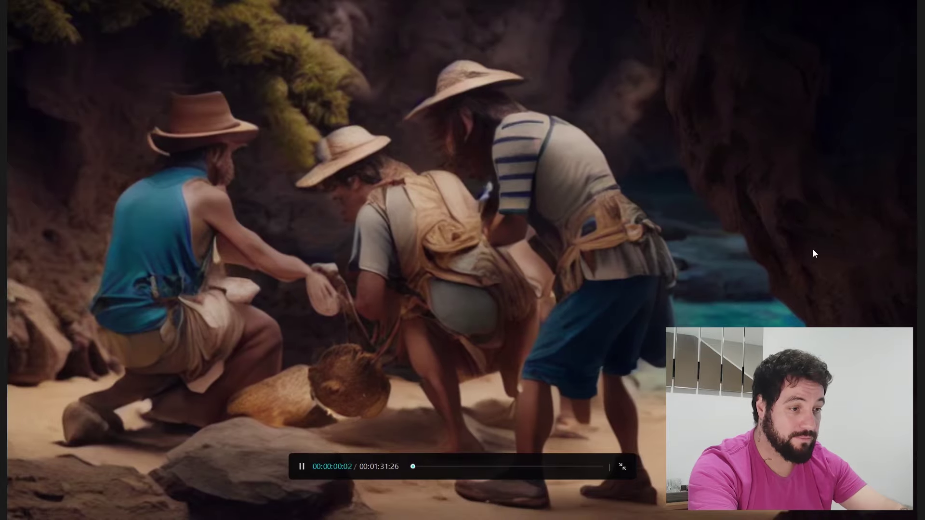